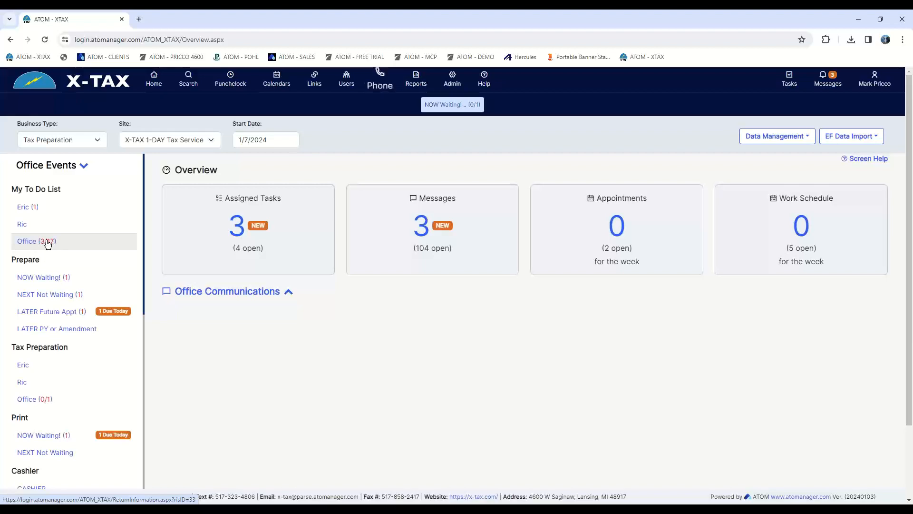
Step: Open the office's My To Do List and filter it by a different staff member
click(47, 244)
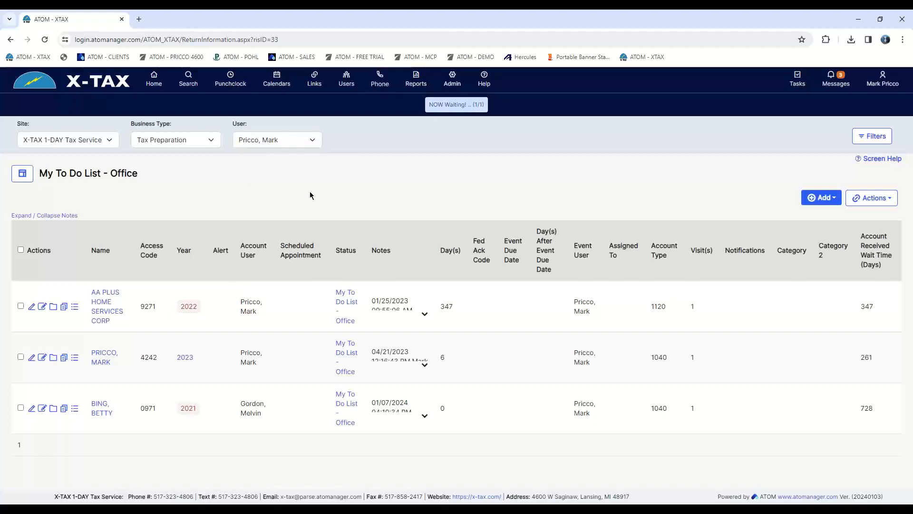
click(316, 143)
scroll(290, 160, up, 5)
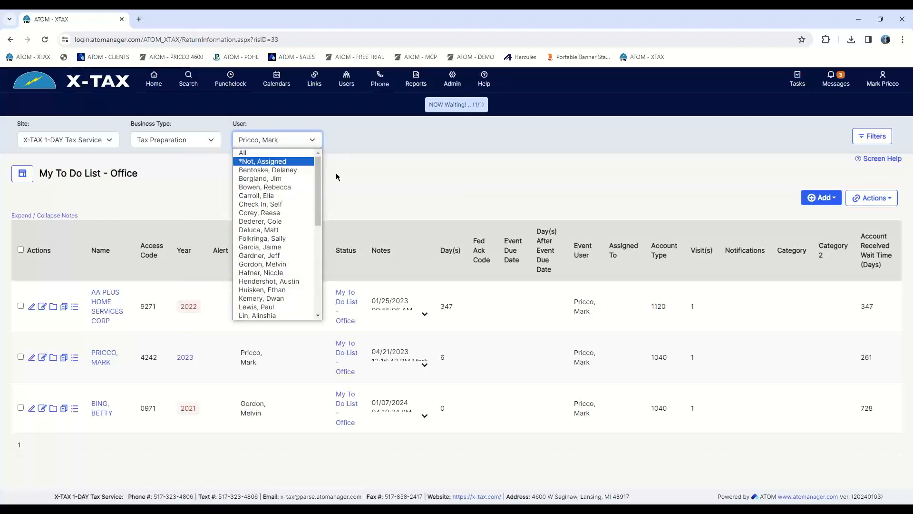
click(286, 180)
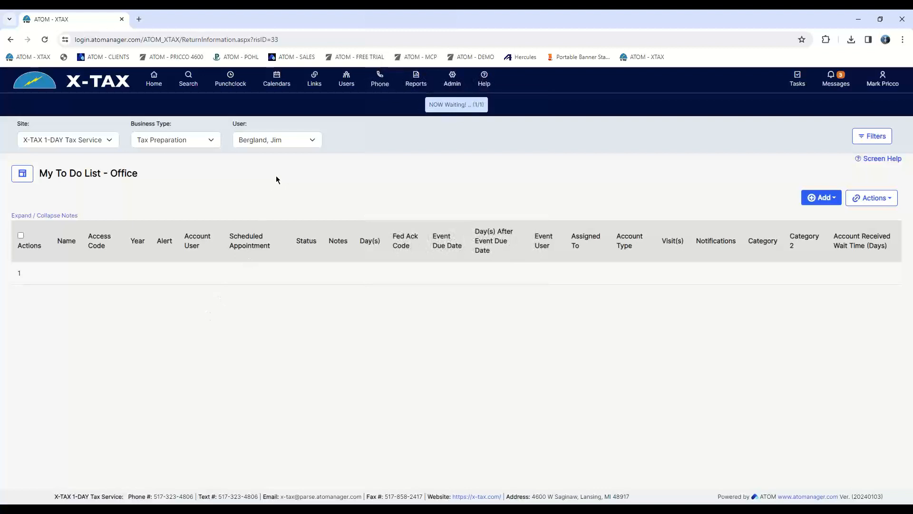
Step: Set the office to-do list's user filter back to the signed-in user
click(308, 144)
scroll(313, 232, down, 4)
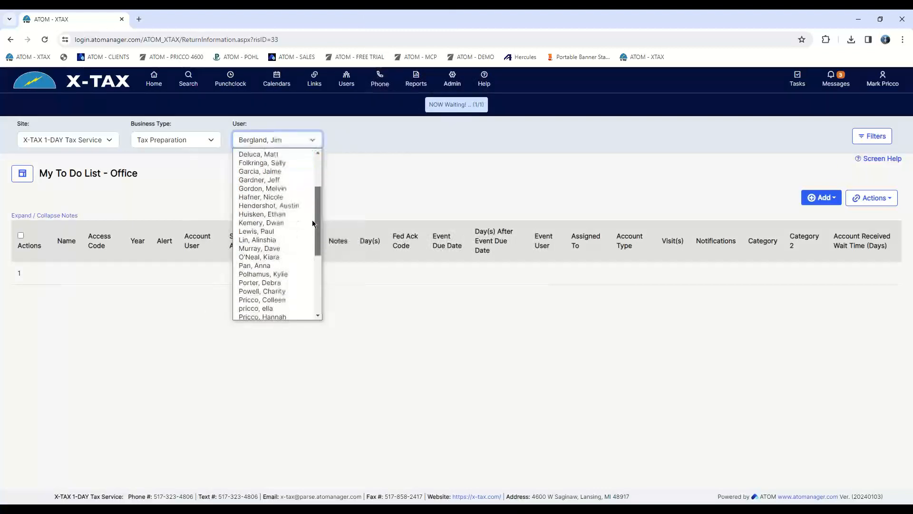
scroll(314, 233, down, 1)
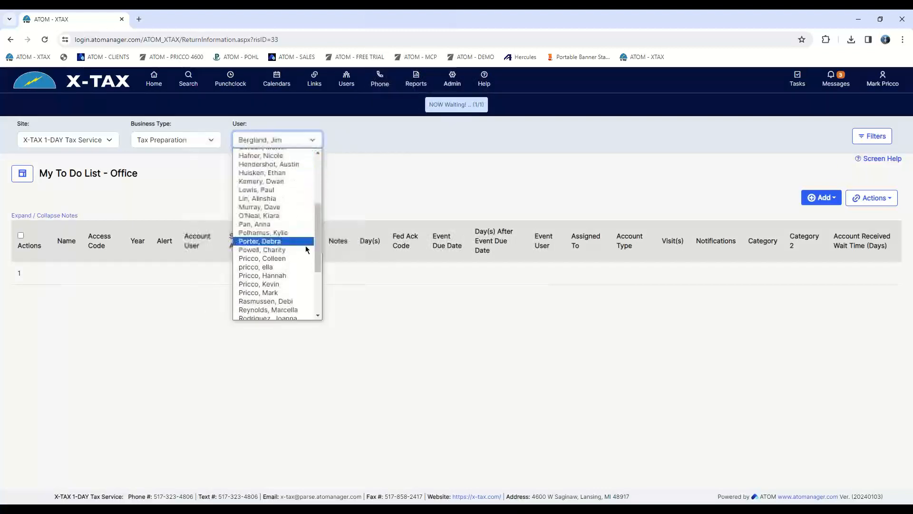
click(287, 291)
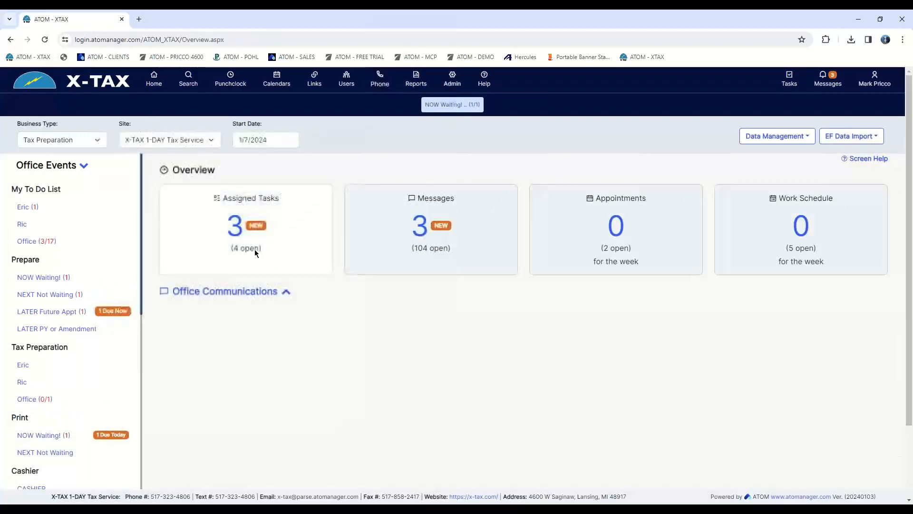
Step: Open the Prepare - NOW Waiting! list and look over its user filter choices, keeping All
click(41, 280)
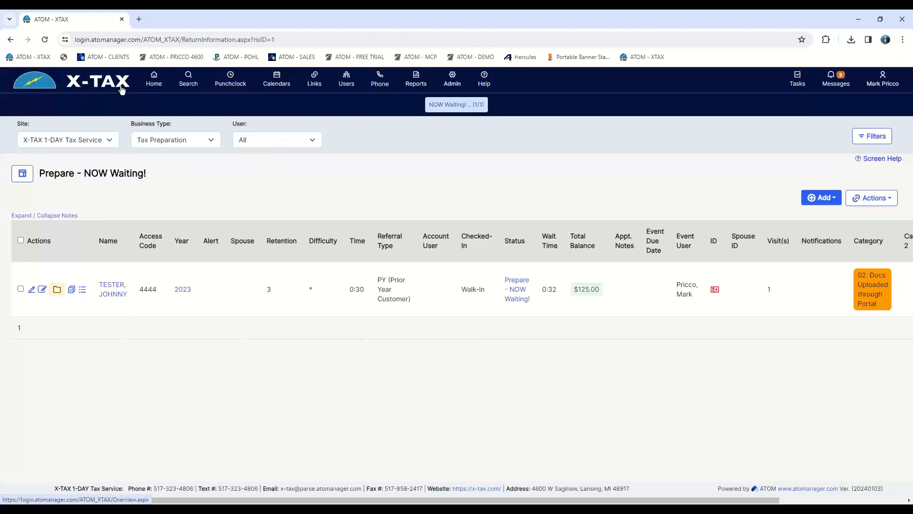
click(273, 141)
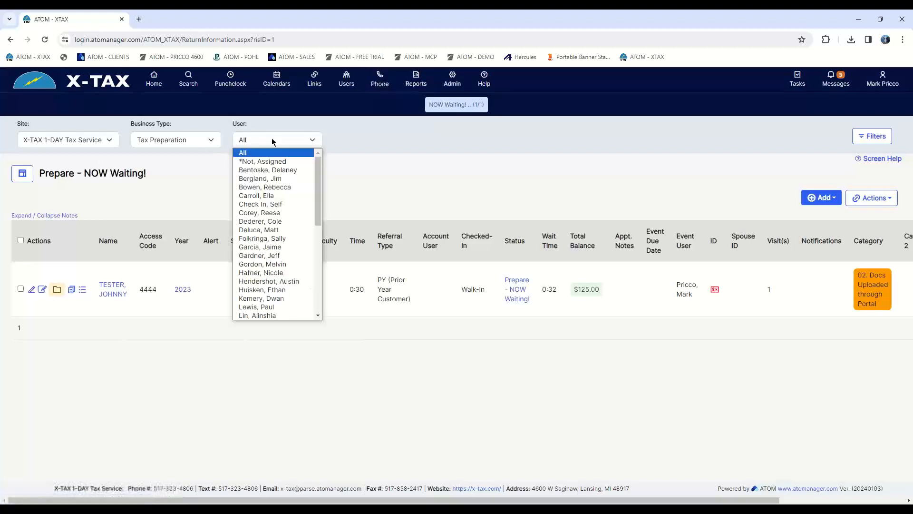
click(273, 140)
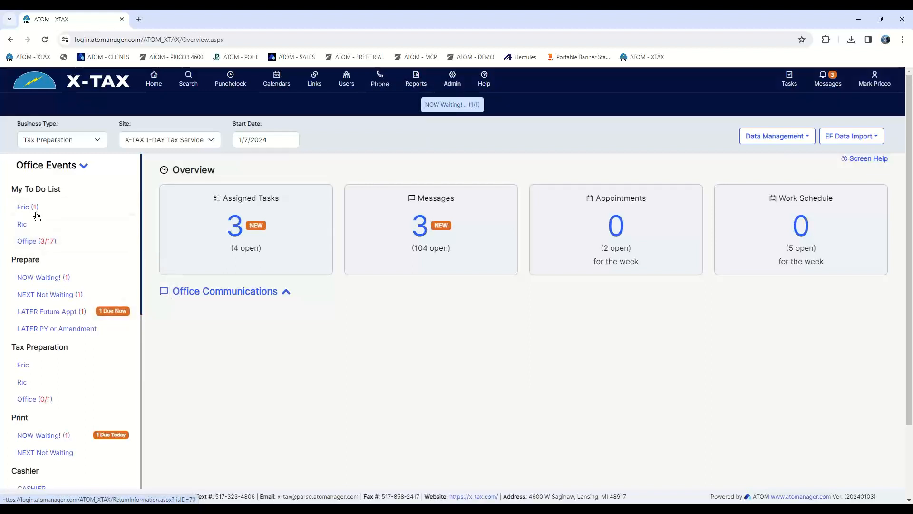
Step: From the office's My To Do List, open the client with the 2021 return and show that account's events
click(37, 244)
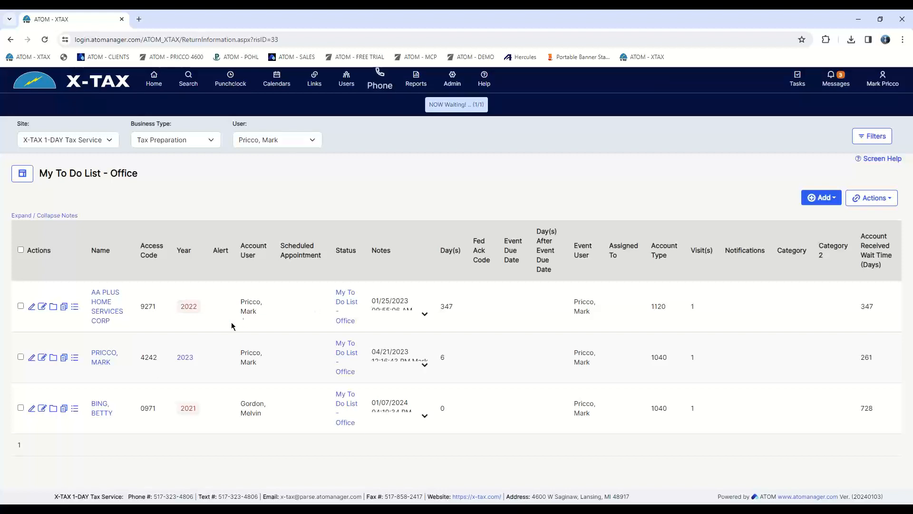
click(97, 413)
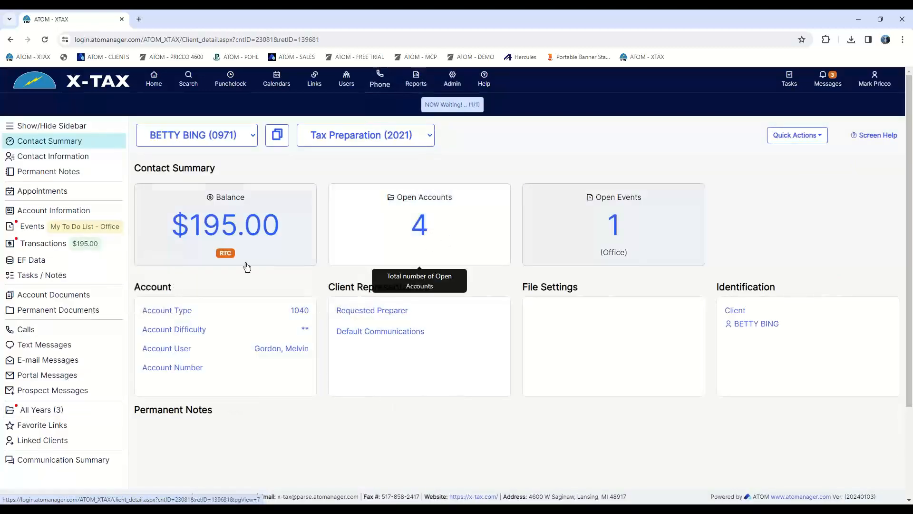
click(97, 230)
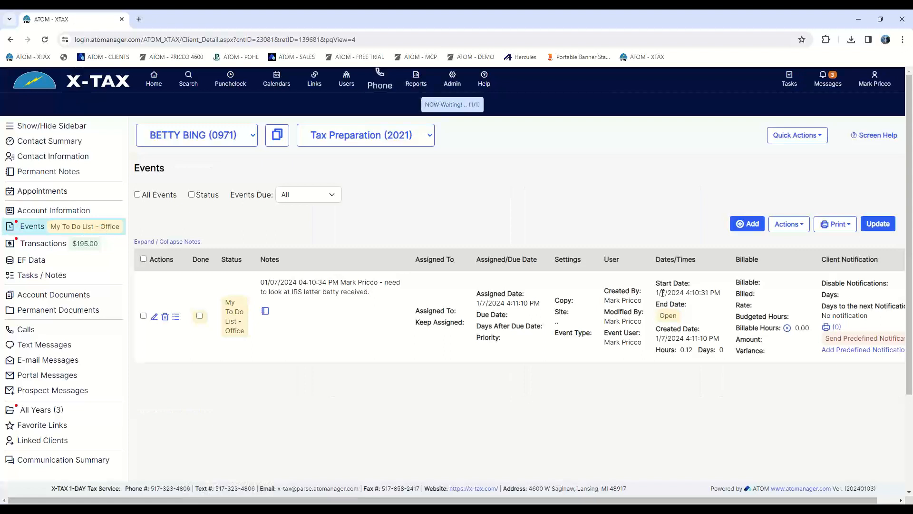
Step: Open the client's My To Do List - Office event for editing, inspect the Event User choices, and cancel the edit
drag(603, 333, 643, 345)
click(636, 347)
click(154, 316)
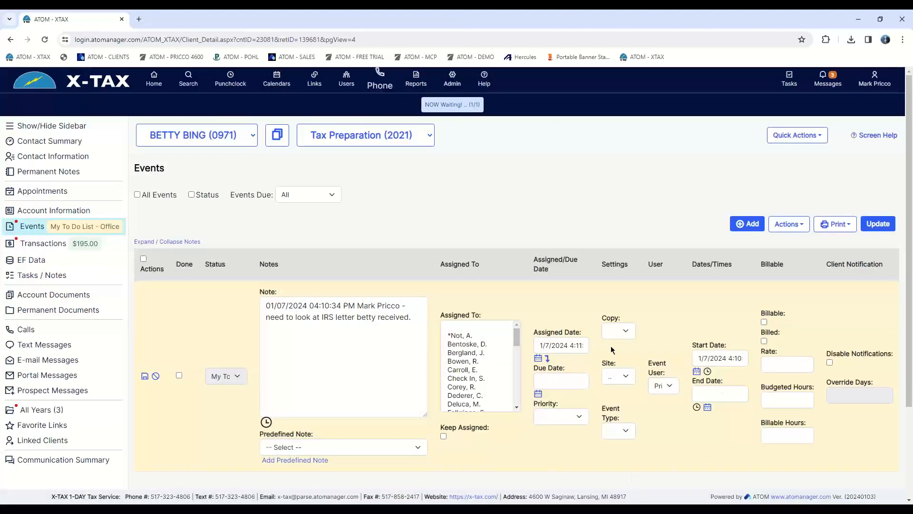
click(669, 387)
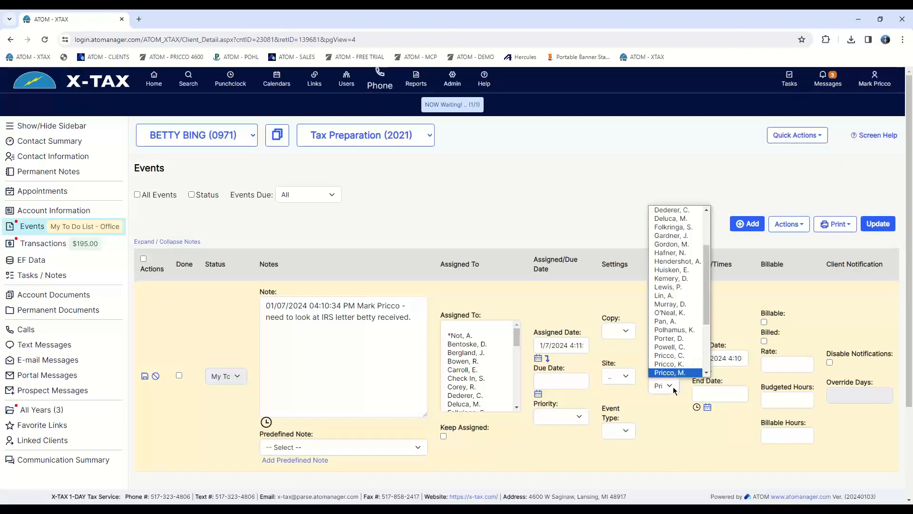
click(672, 387)
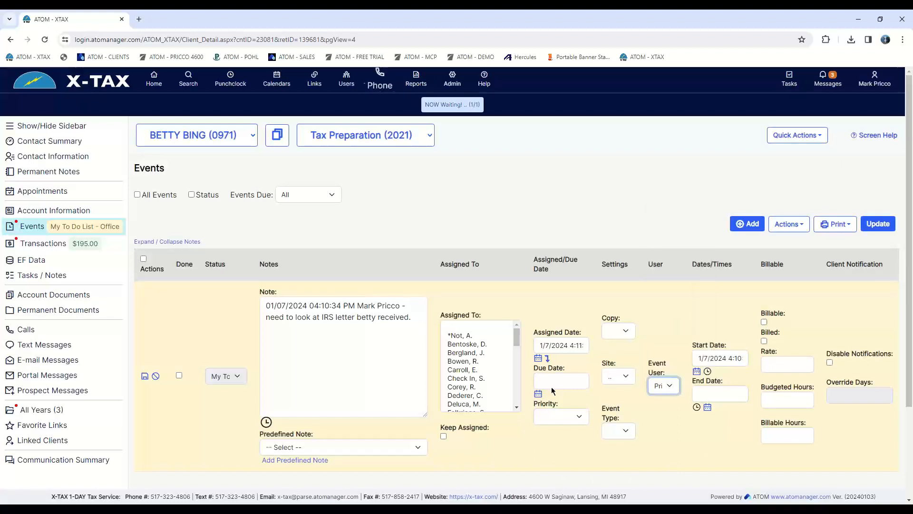
click(157, 376)
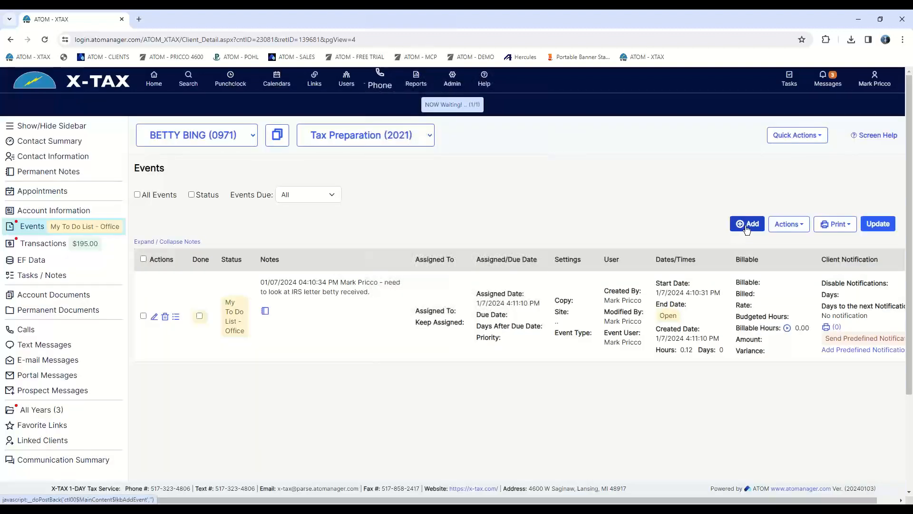
Step: Open a new event form for the client, view its Event User choices, and close it without saving
click(748, 228)
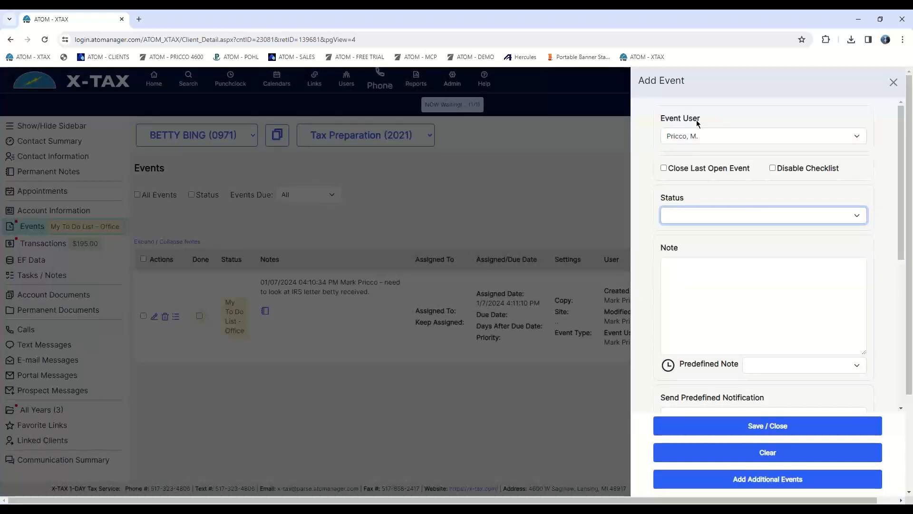
click(700, 135)
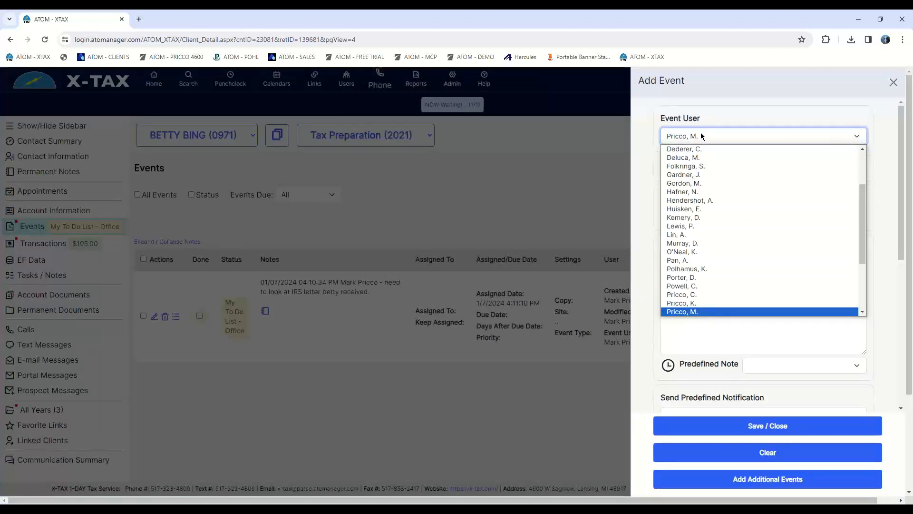
click(892, 83)
click(892, 83)
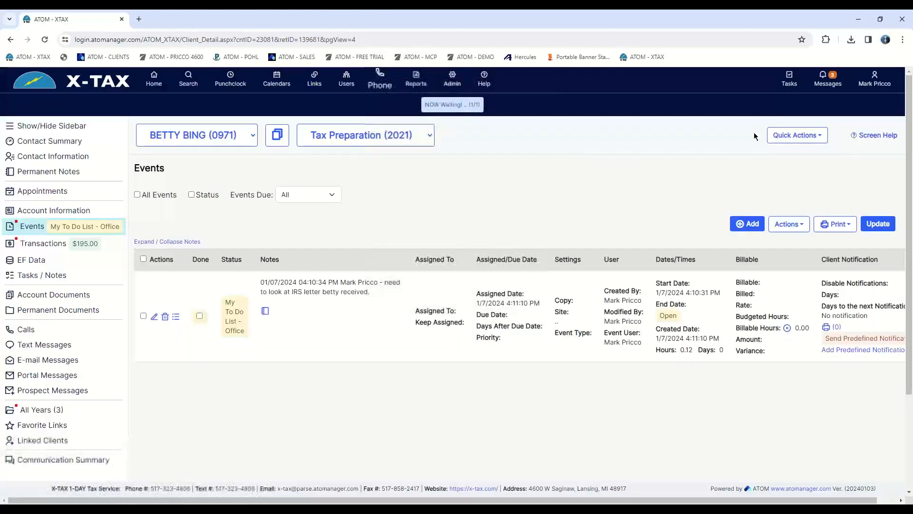
Step: Return to the overview and examine all columns of the Prepare - NOW Waiting! list
click(121, 83)
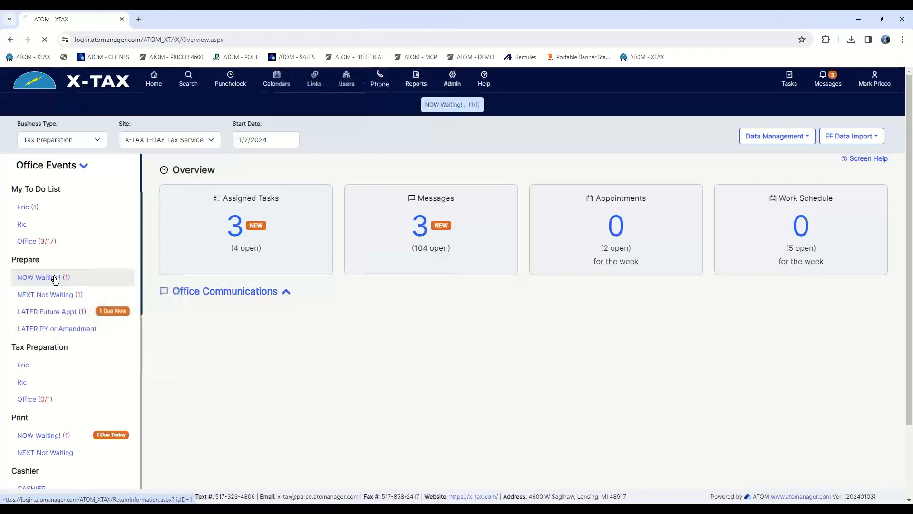
click(55, 279)
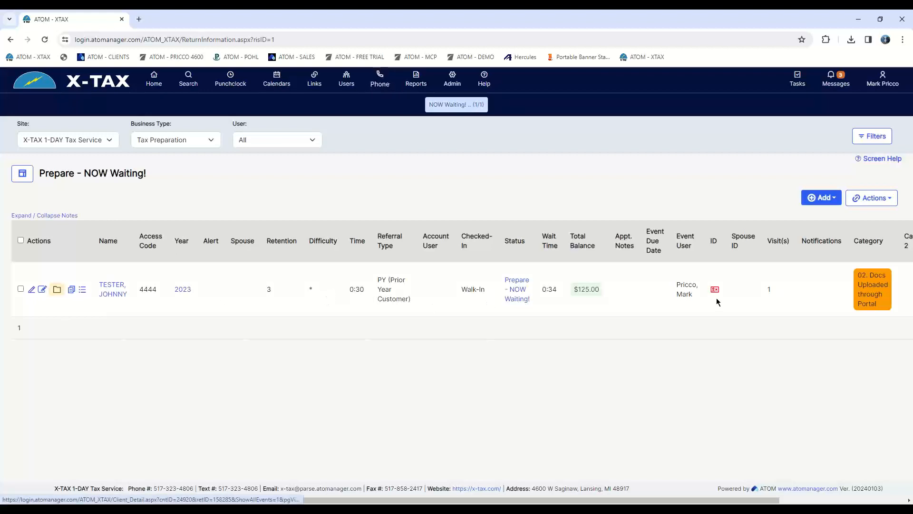
drag(513, 501, 551, 501)
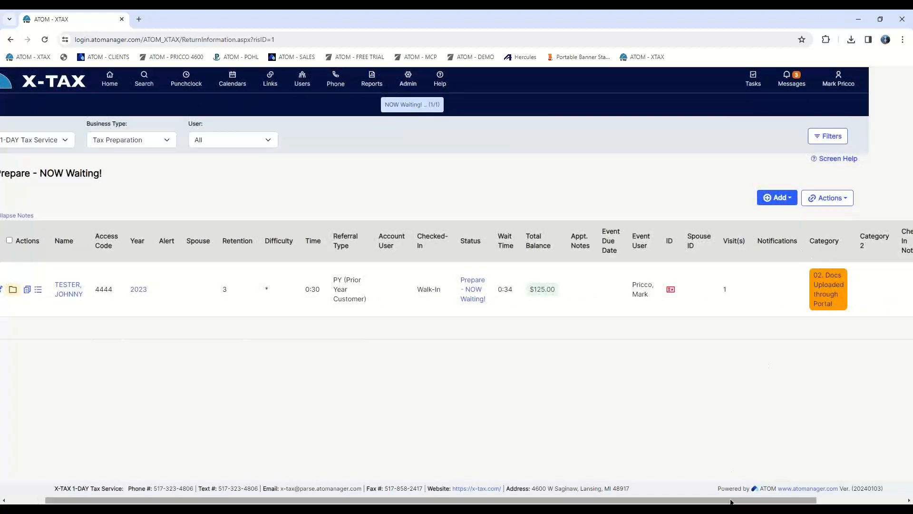
drag(734, 500, 763, 501)
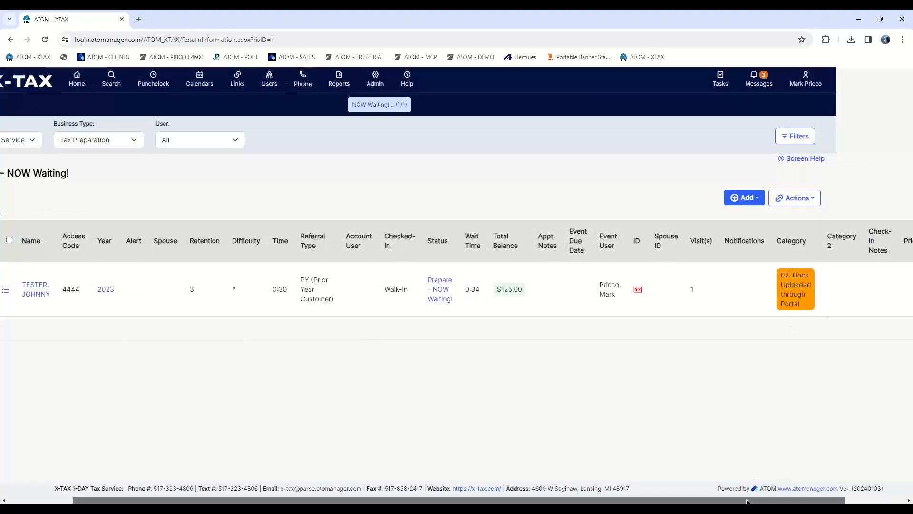
drag(747, 501, 799, 295)
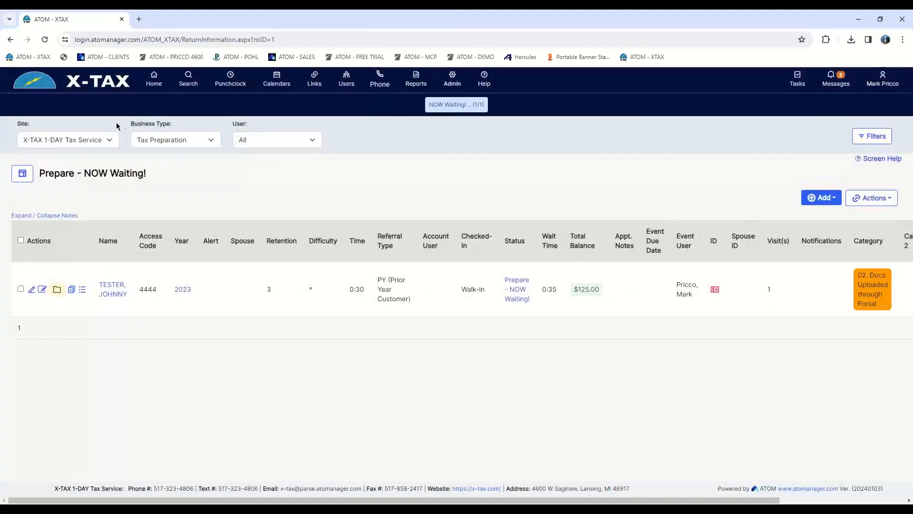
Step: Go back to the overview and open the Prepare - NEXT Not Waiting list
click(101, 86)
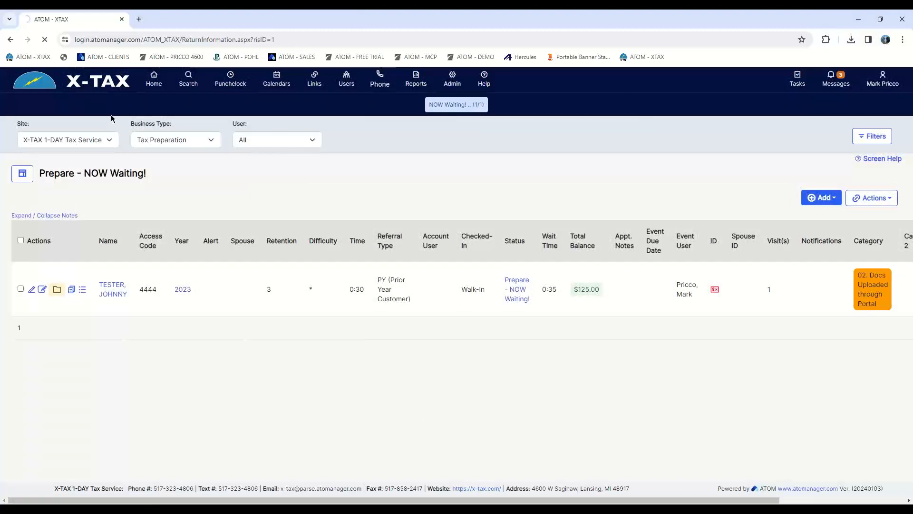
scroll(88, 243, down, 1)
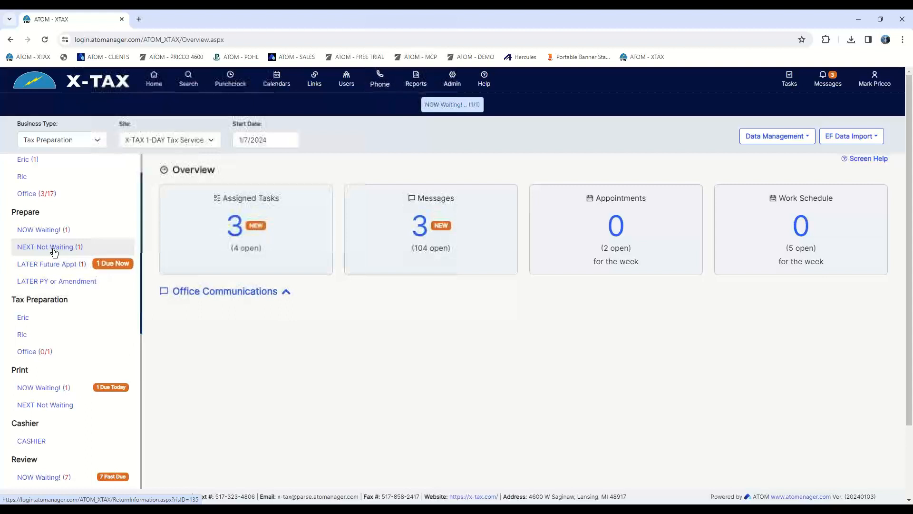
click(54, 252)
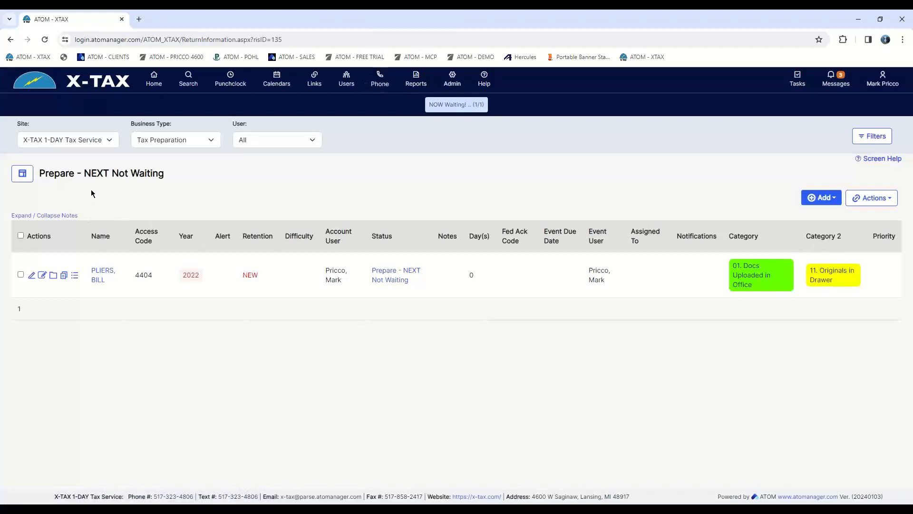
Step: Switch from the NEXT Not Waiting list to the Prepare - LATER Future Appt list through Office Events
click(23, 174)
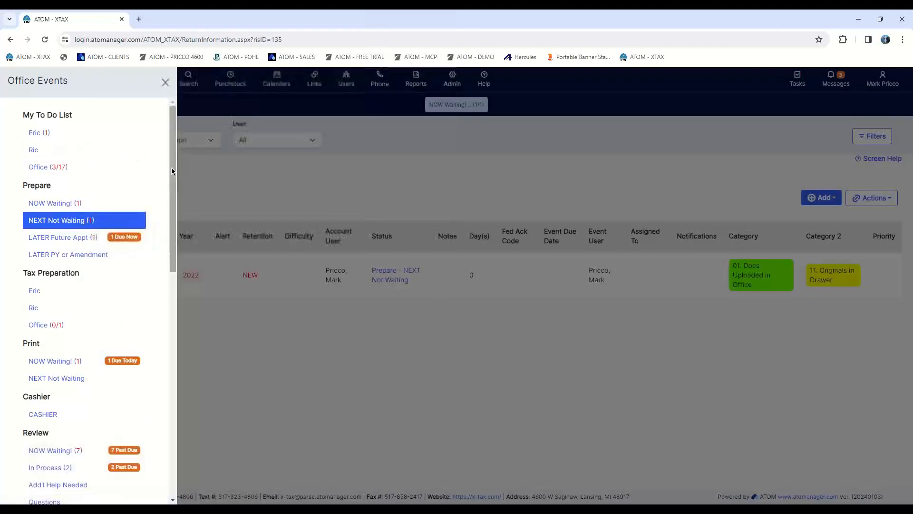
scroll(170, 171, down, 1)
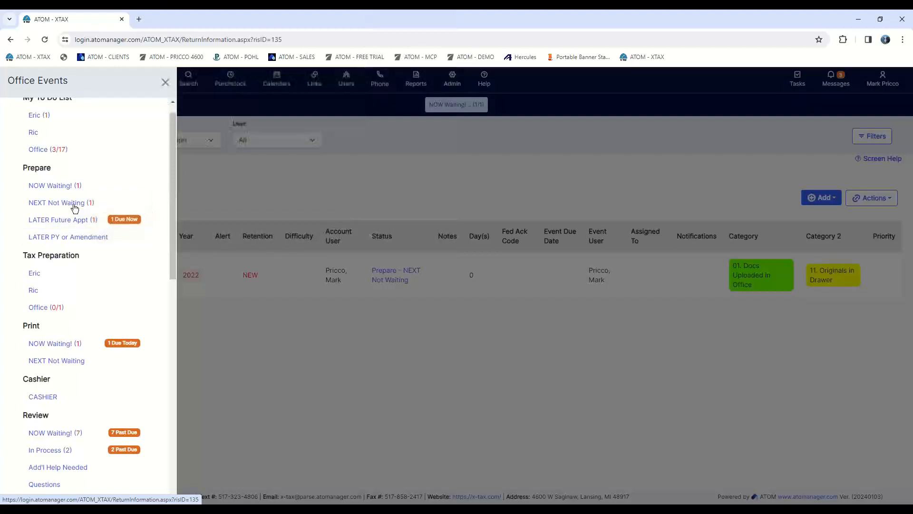
click(74, 208)
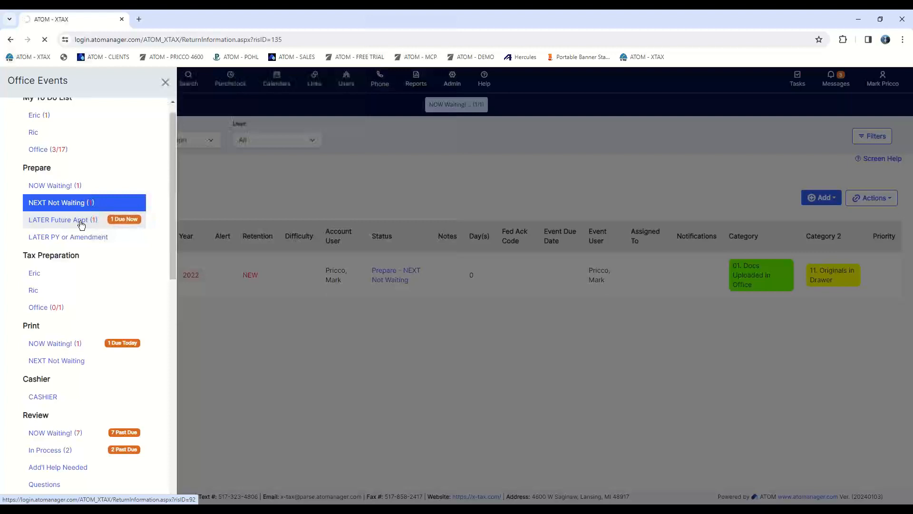
click(82, 220)
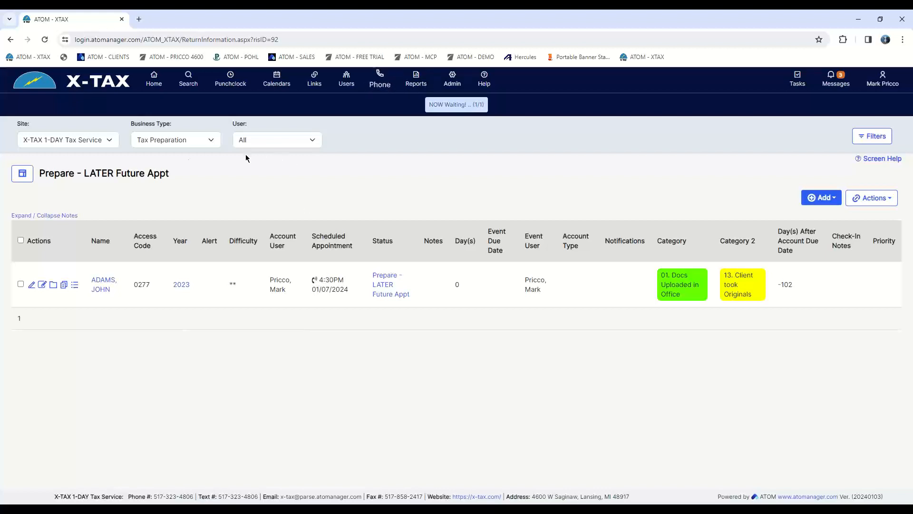
Step: Show Office Events again and open the due-now entry of the Prepare section's LATER Future Appt list
click(23, 173)
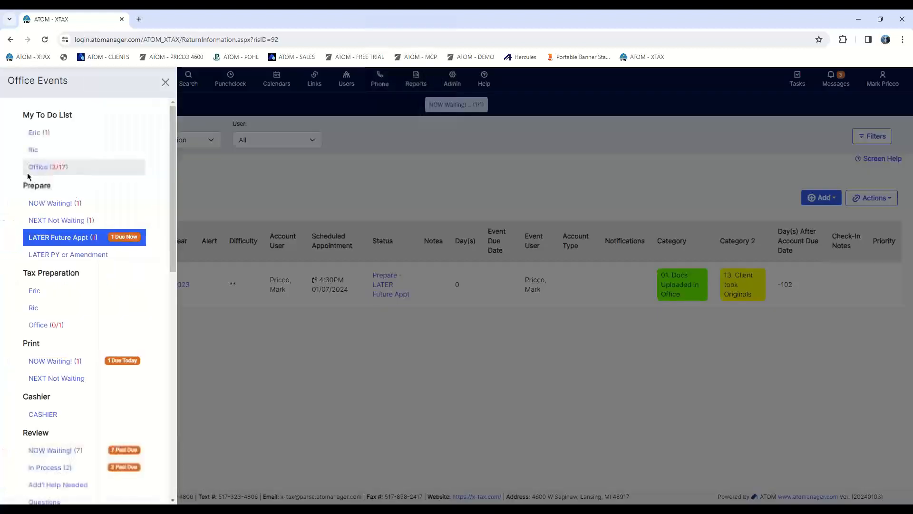
click(126, 239)
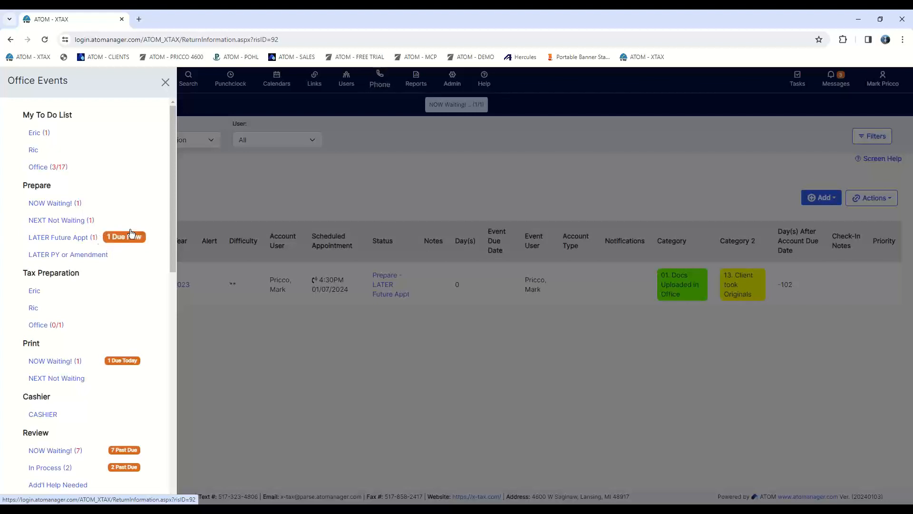
click(131, 236)
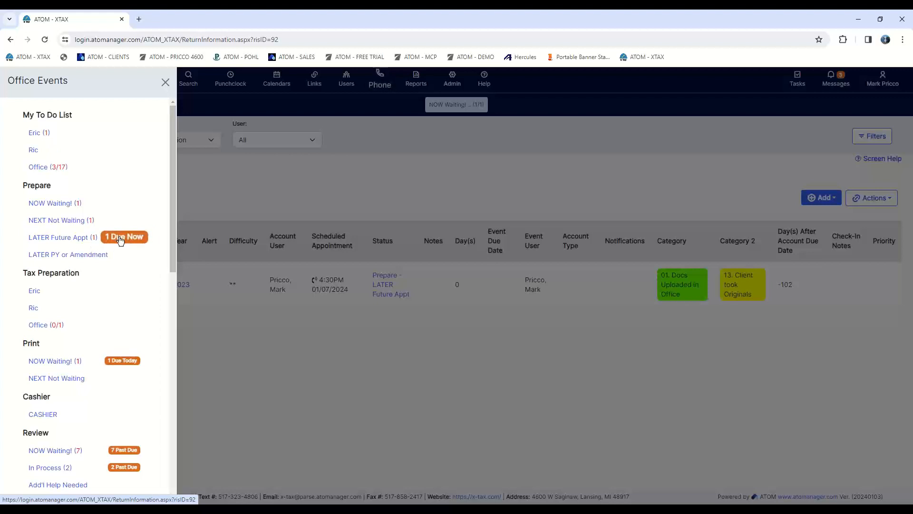
click(95, 237)
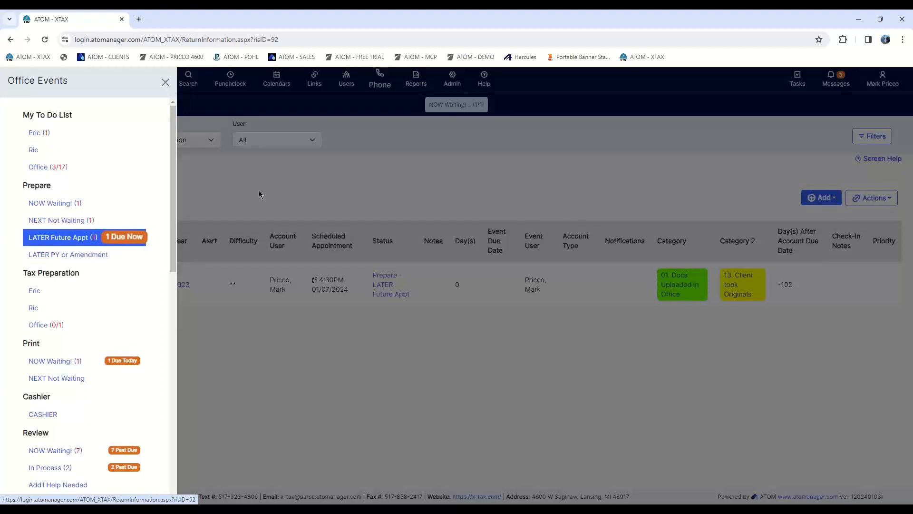
Step: Close the Office Events list and open the appointment schedule
click(166, 83)
click(276, 79)
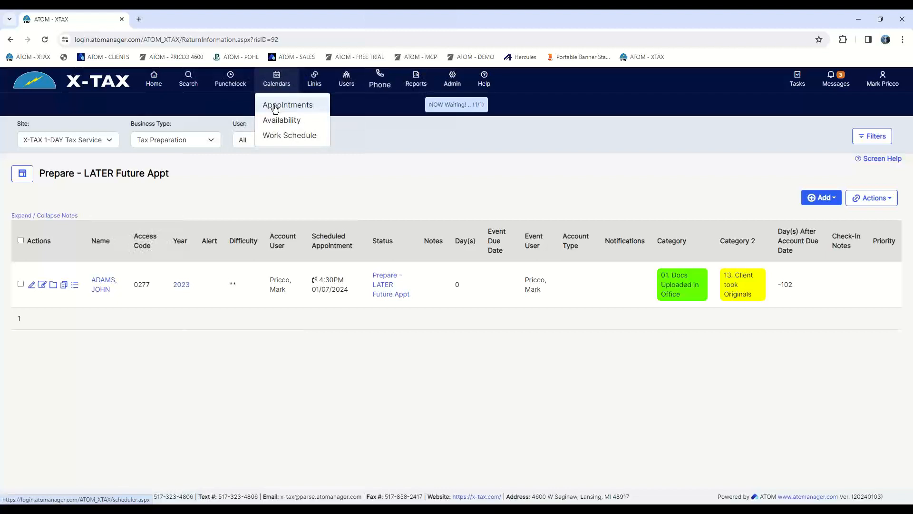
click(275, 107)
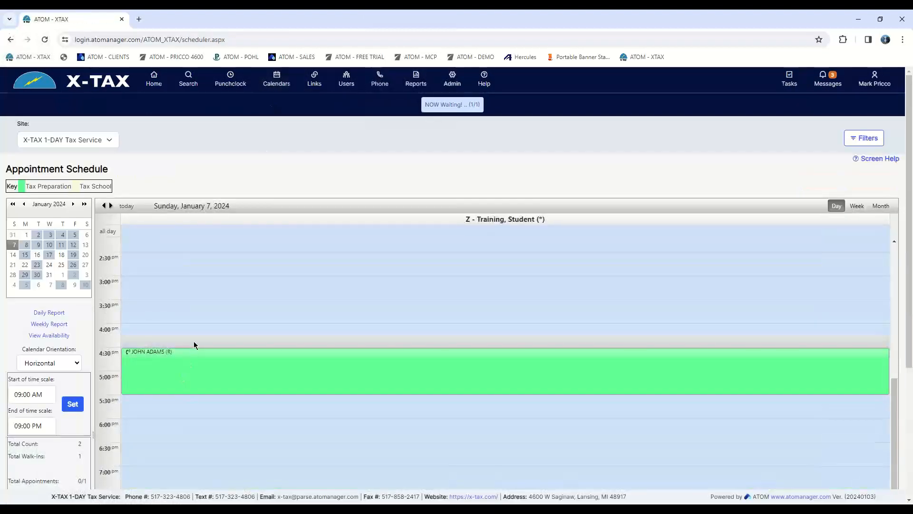
Step: Change the start time of the client's 4:30 PM appointment to 11:30 AM and save it
click(194, 351)
click(820, 194)
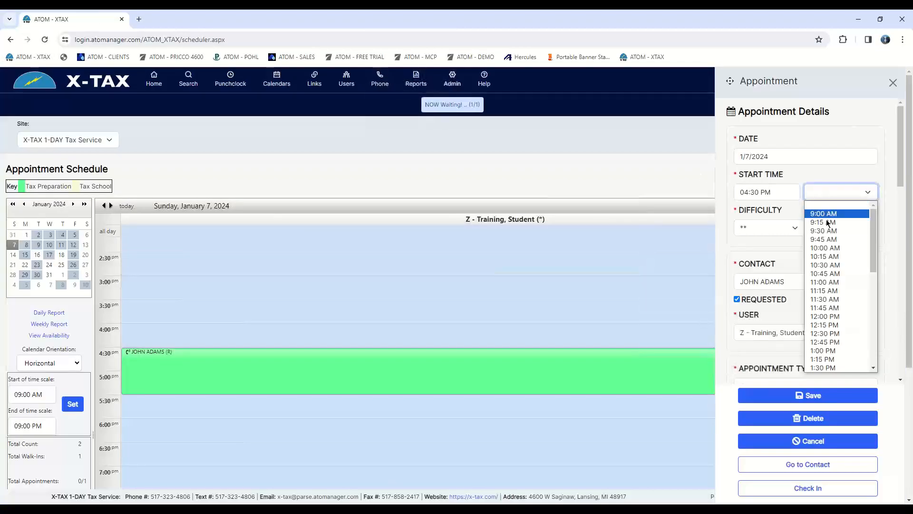
click(832, 299)
click(823, 396)
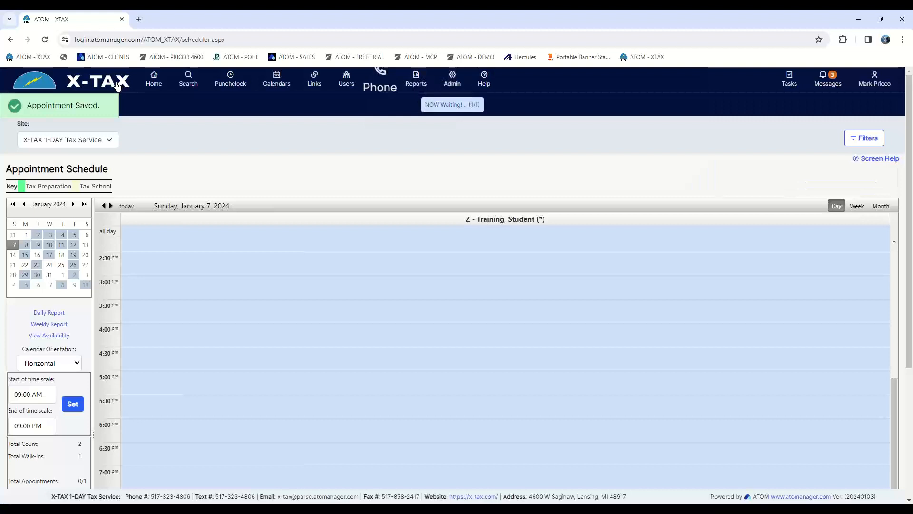
Step: Return to the overview and open the past-due entry of the Prepare section's LATER Future Appt list
click(118, 86)
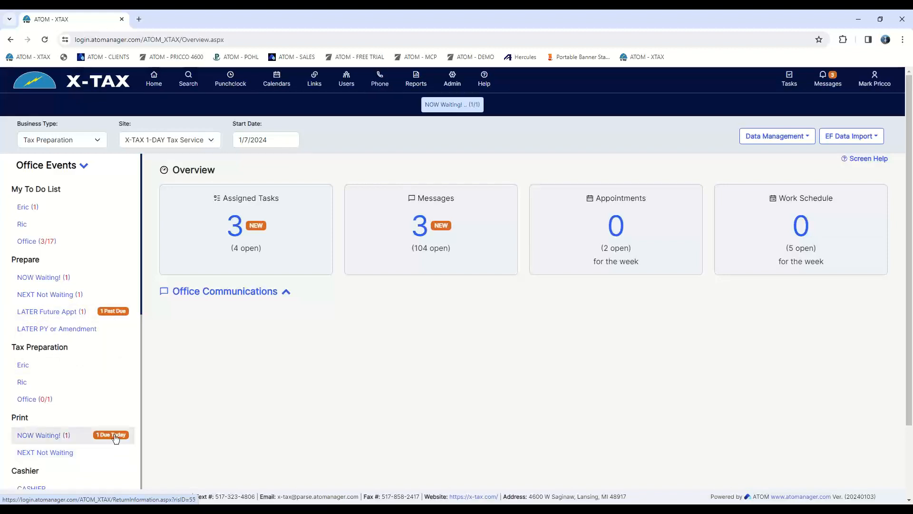
click(119, 316)
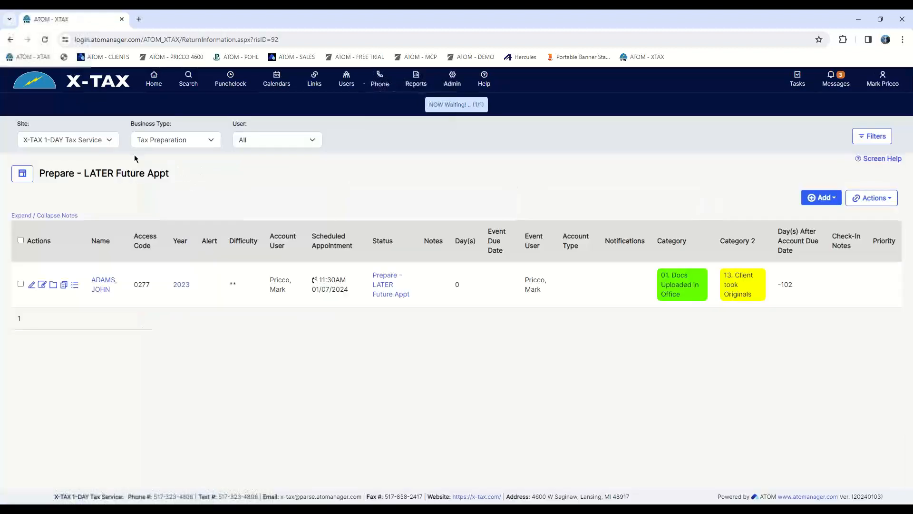
Step: Show Office Events again and open the Office list of the Tax Preparation section
click(21, 173)
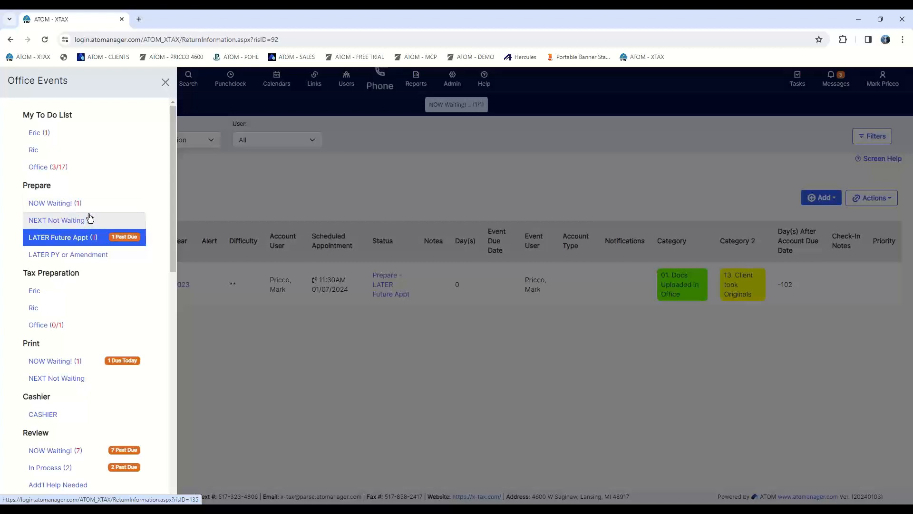
scroll(100, 267, down, 1)
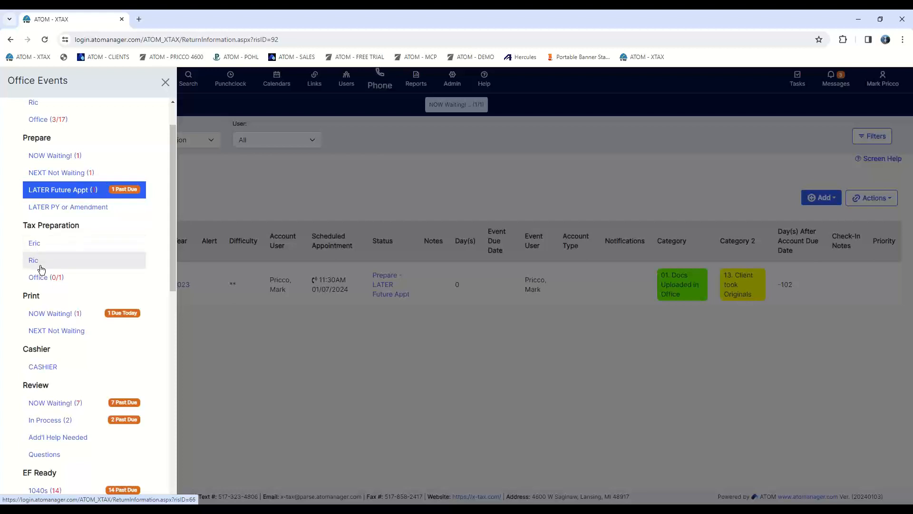
scroll(45, 257, down, 1)
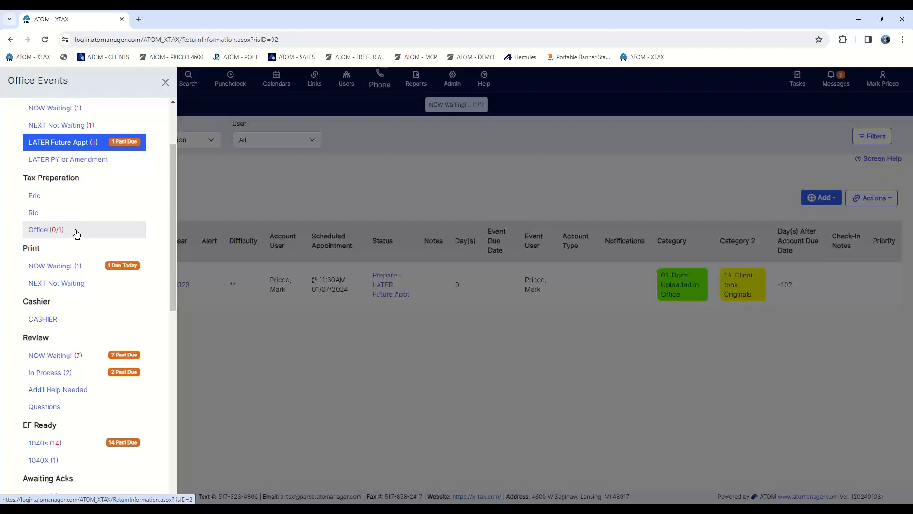
click(78, 233)
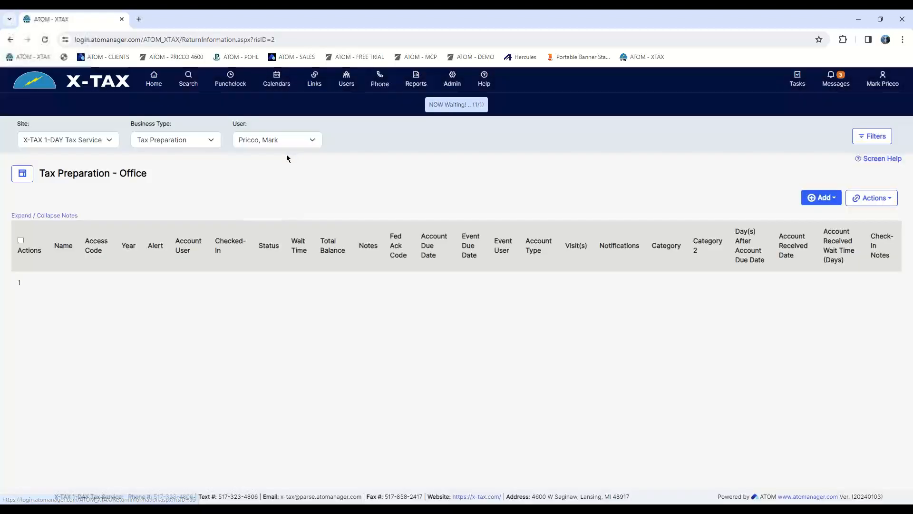
Step: Look through the user filter choices of the Tax Preparation - Office list without changing the selection
click(261, 141)
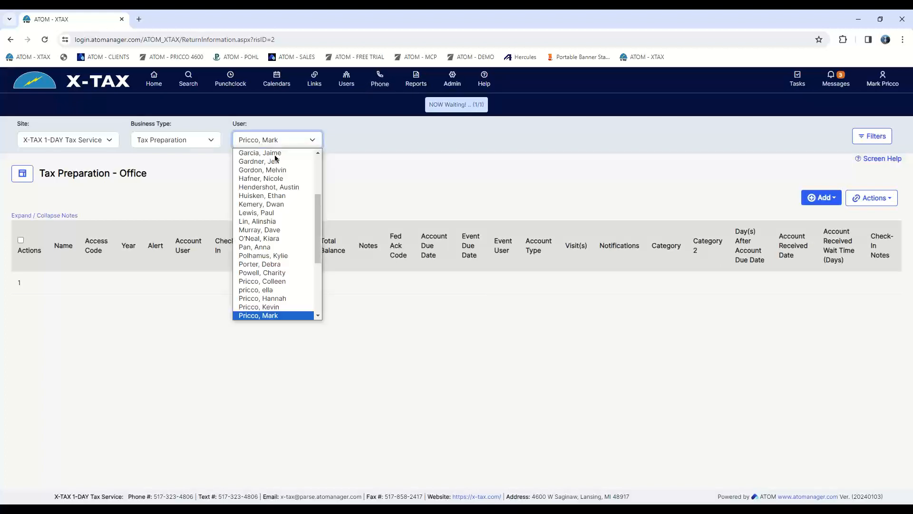
drag(317, 208, 317, 172)
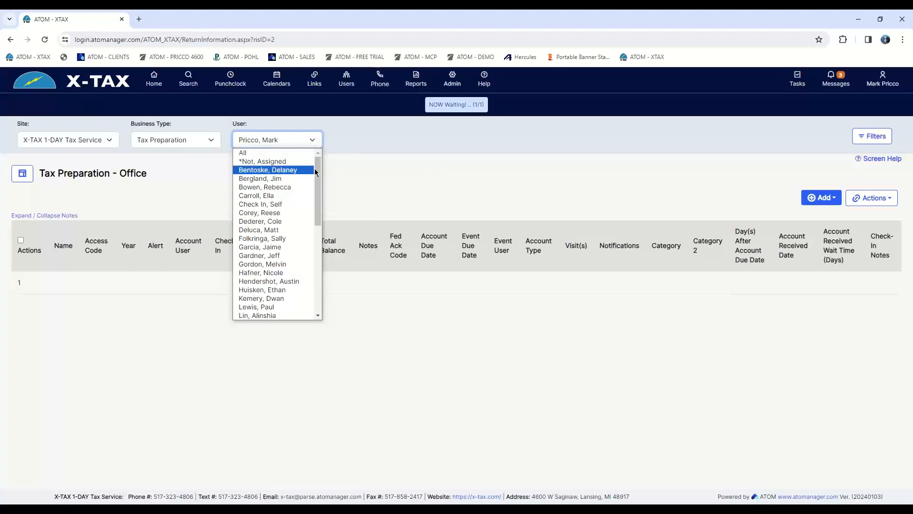
click(361, 152)
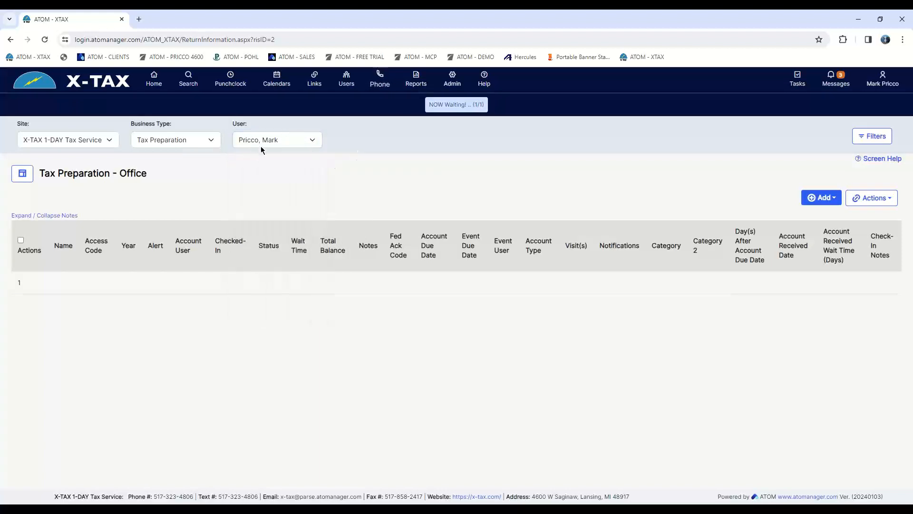
Step: Switch from the Tax Preparation - Office list to the Print - NOW Waiting! list through Office Events
click(23, 173)
scroll(50, 247, down, 2)
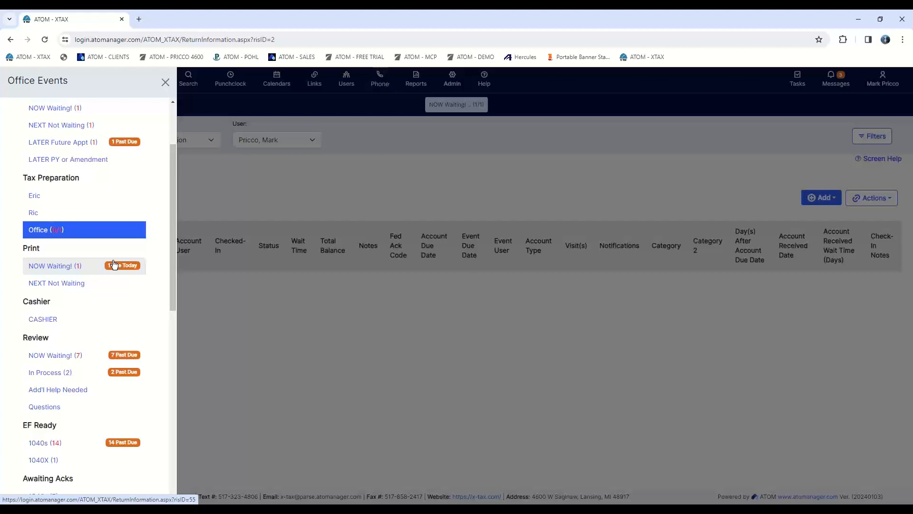
click(67, 271)
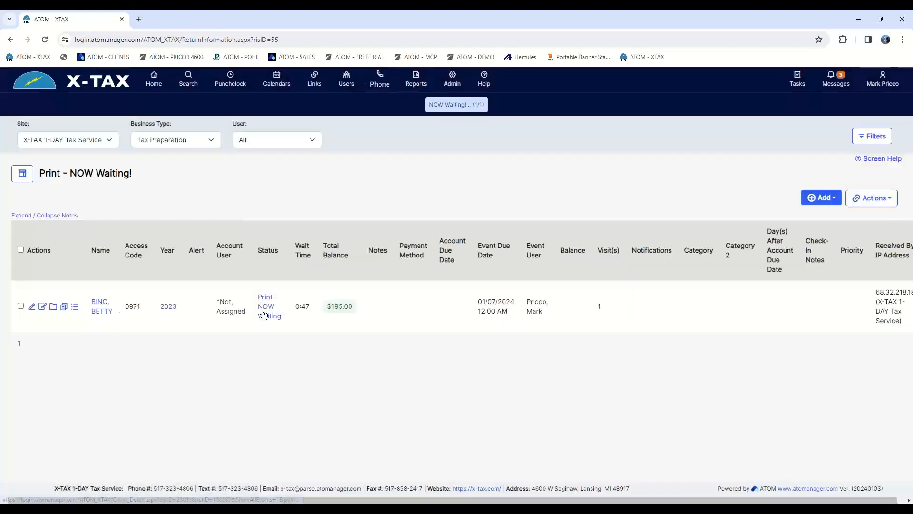
Step: Open the waiting client's record and examine the due date of the open Print event under Events
click(108, 314)
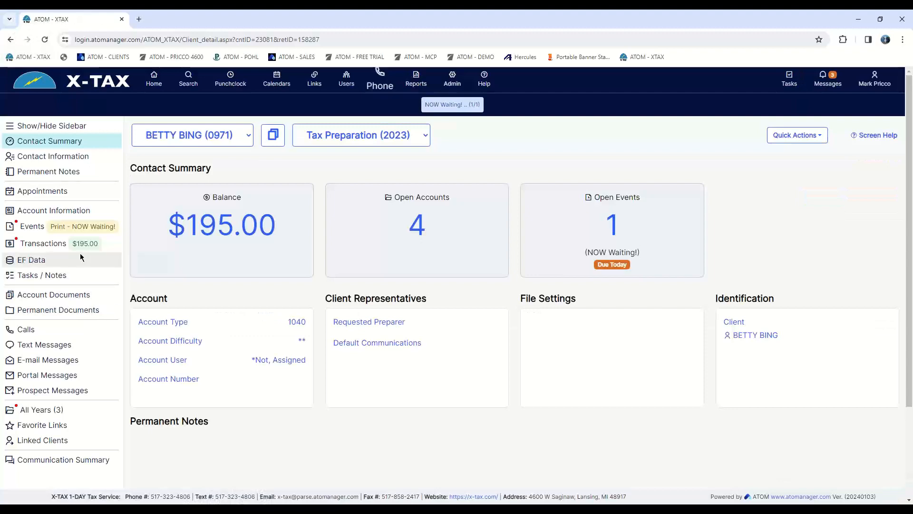
click(81, 229)
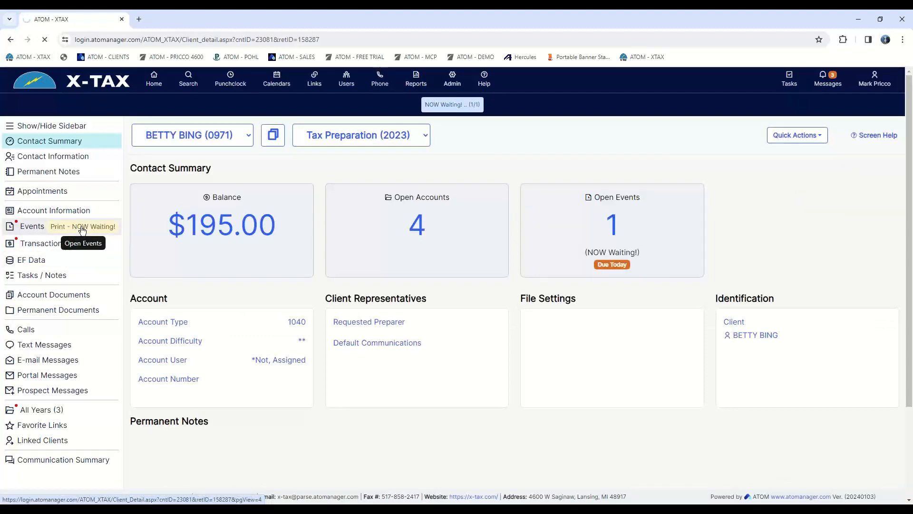
scroll(279, 393, down, 2)
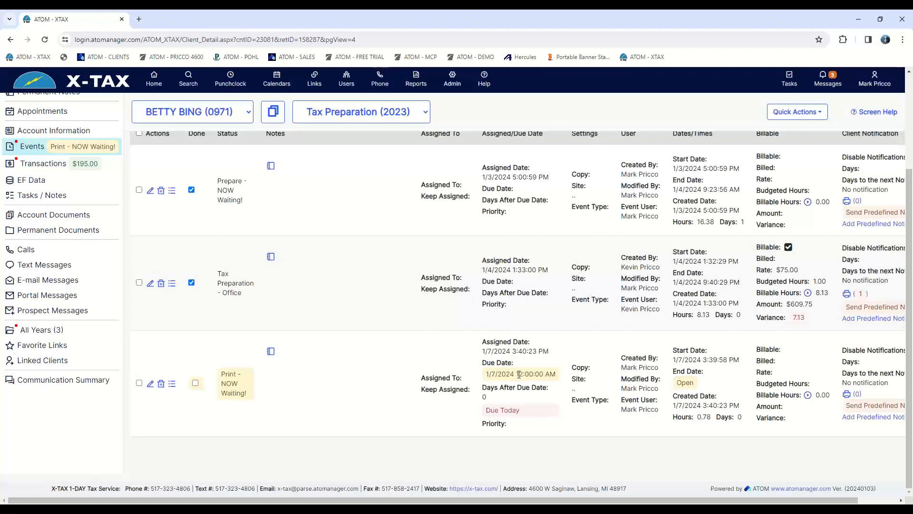
drag(517, 375, 555, 375)
click(547, 375)
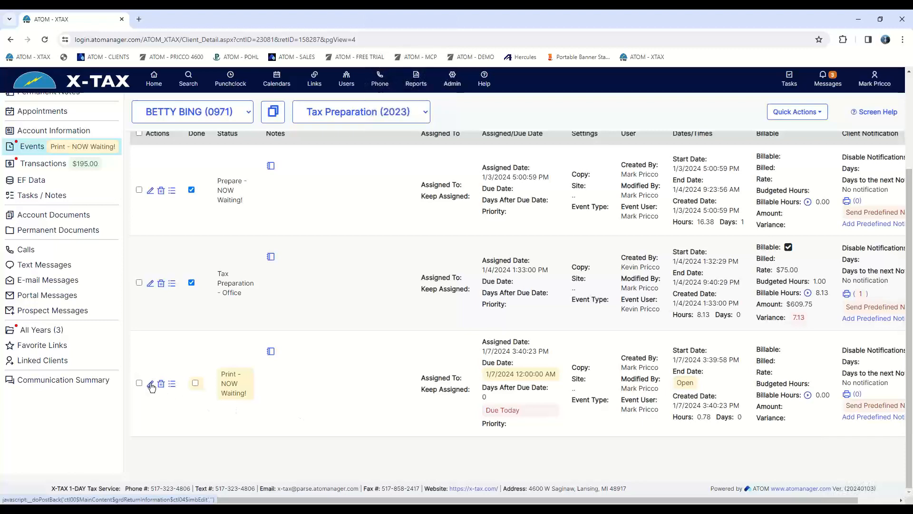
Step: Edit the open Print - NOW Waiting! event, set its due time on 1/7/2024 to 04:30 pm, and save it
click(495, 382)
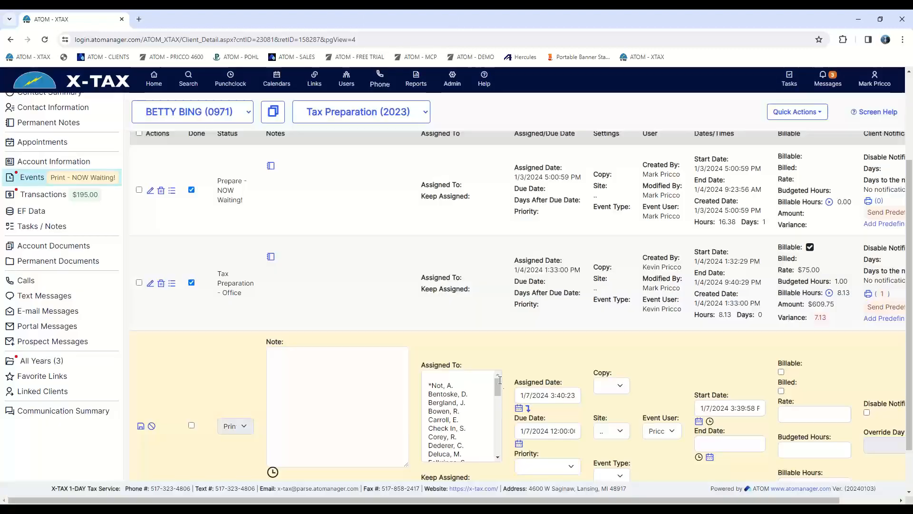
click(551, 434)
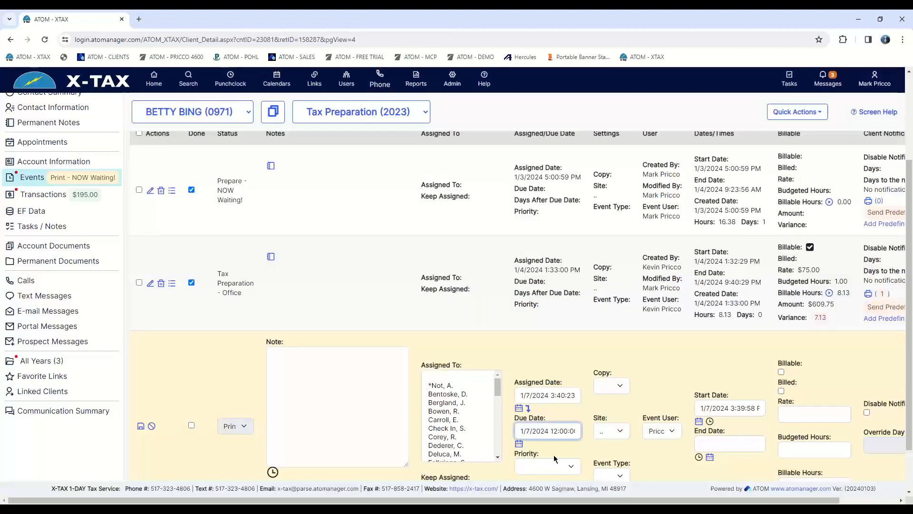
key(Delete)
key(Delete)
key(Delete)
key(Delete)
key(Delete)
key(Delete)
key(Delete)
text(04:30 pm)
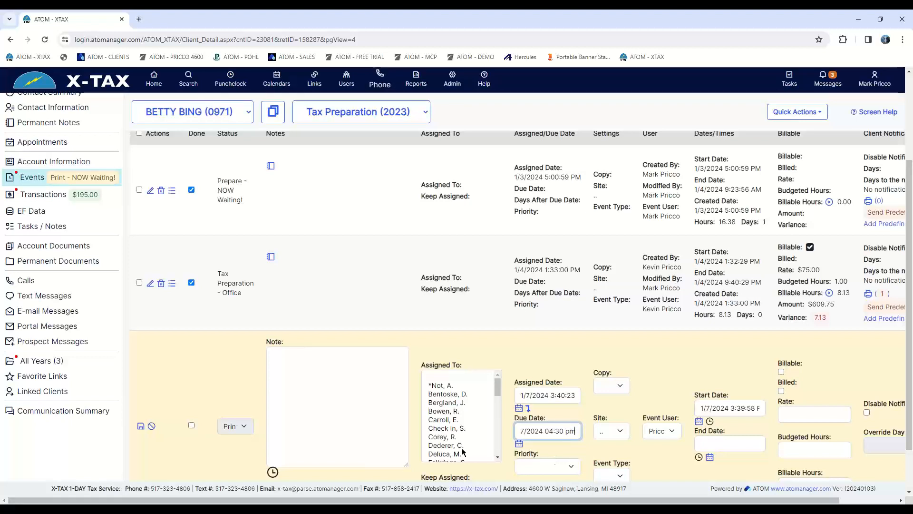
click(141, 426)
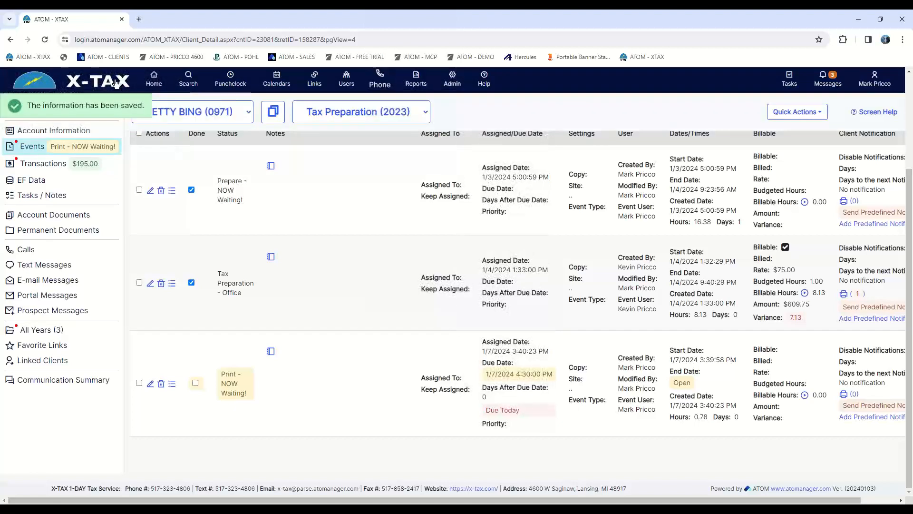
Step: Return to the overview and open the due-now entry of the Print section's NOW Waiting! list
click(191, 190)
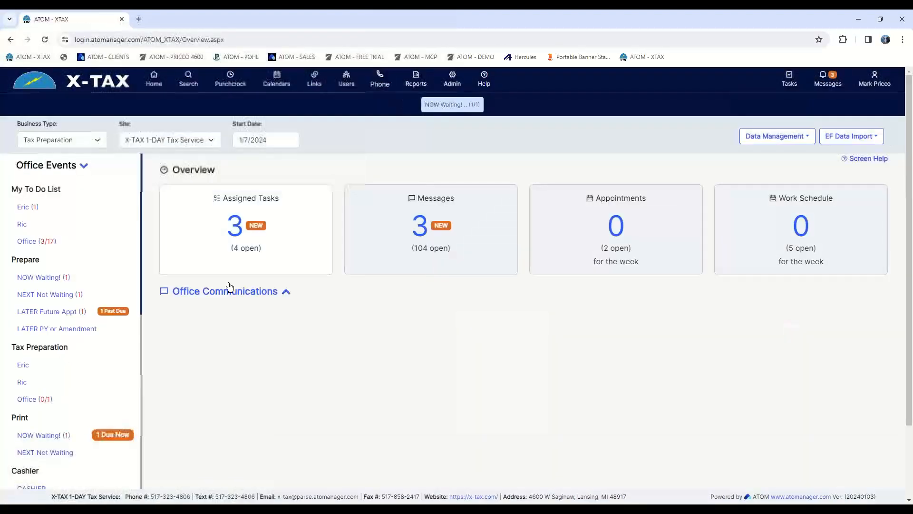
scroll(157, 376, down, 2)
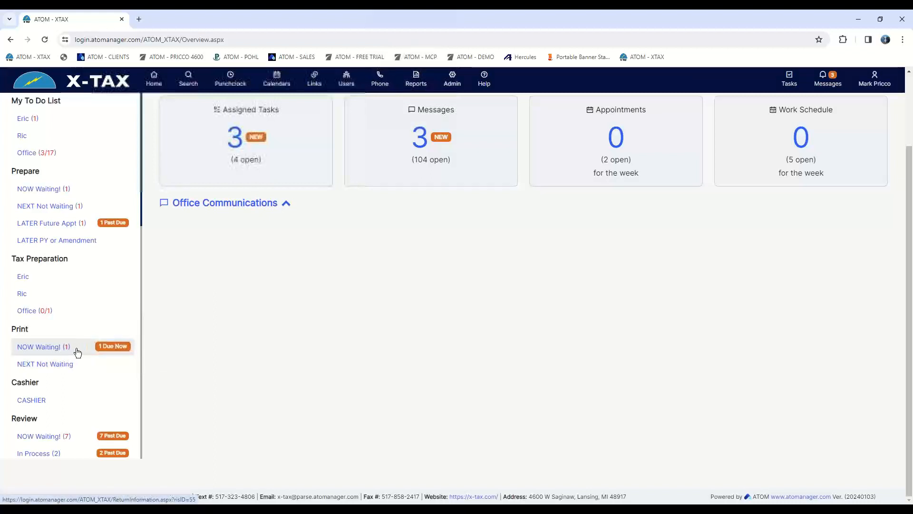
click(110, 353)
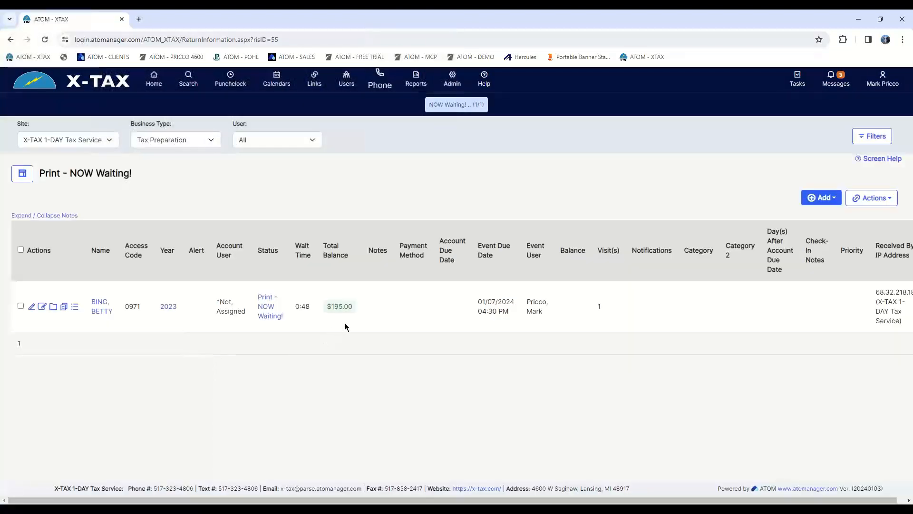
Step: Open the waiting client's events from the status, clear the due date of the open Print event, and save it
click(269, 315)
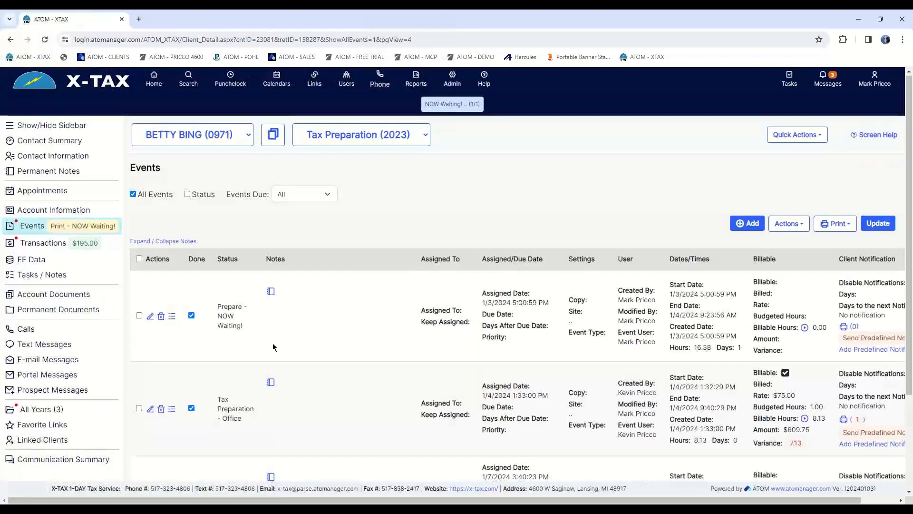
scroll(272, 343, down, 3)
click(150, 385)
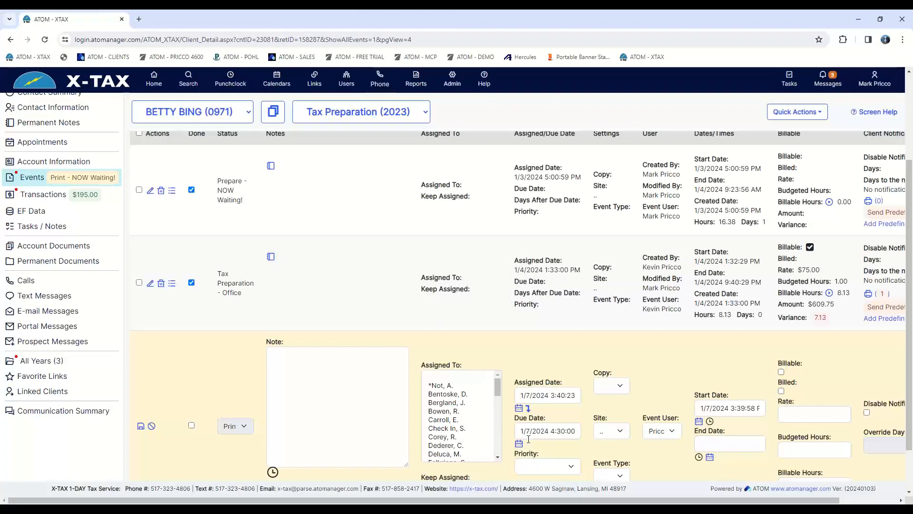
triple_click(520, 432)
key(BackSpace)
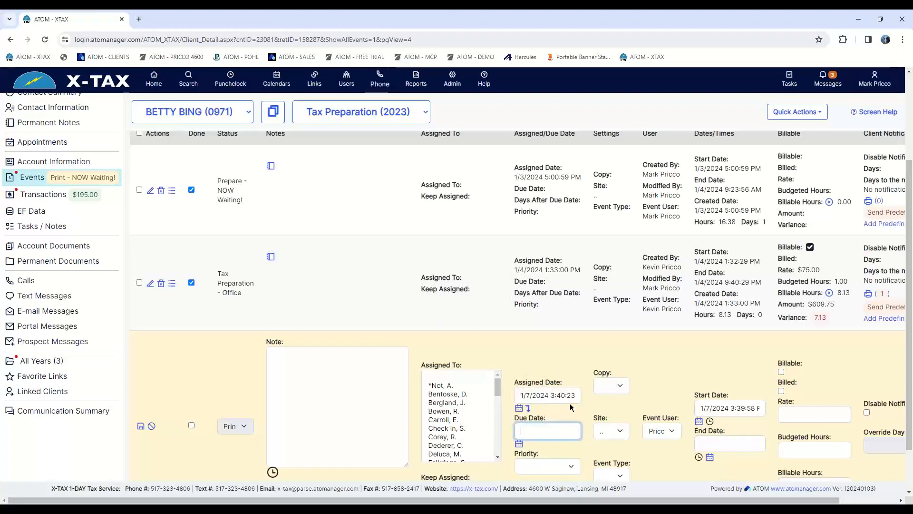
click(140, 426)
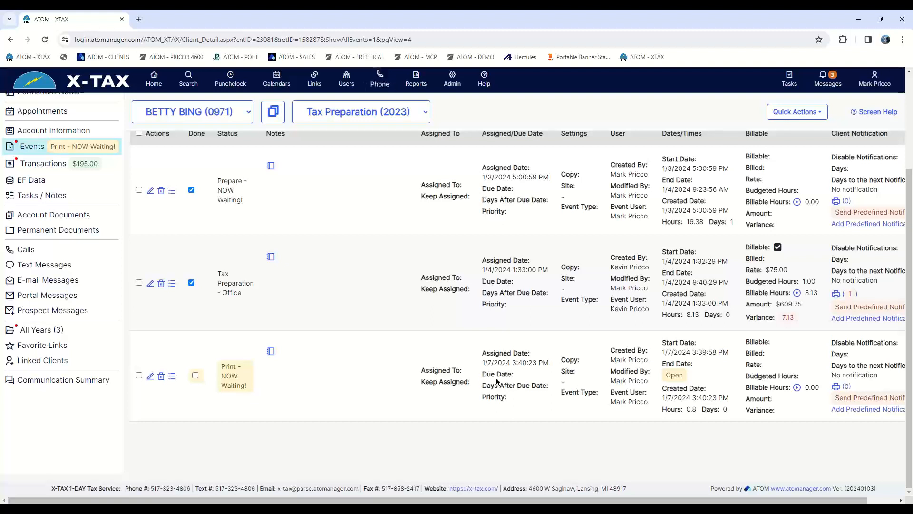
Step: Return to the overview and look through the Office Events sections from Print and Cashier down to Awaiting Acks
click(212, 123)
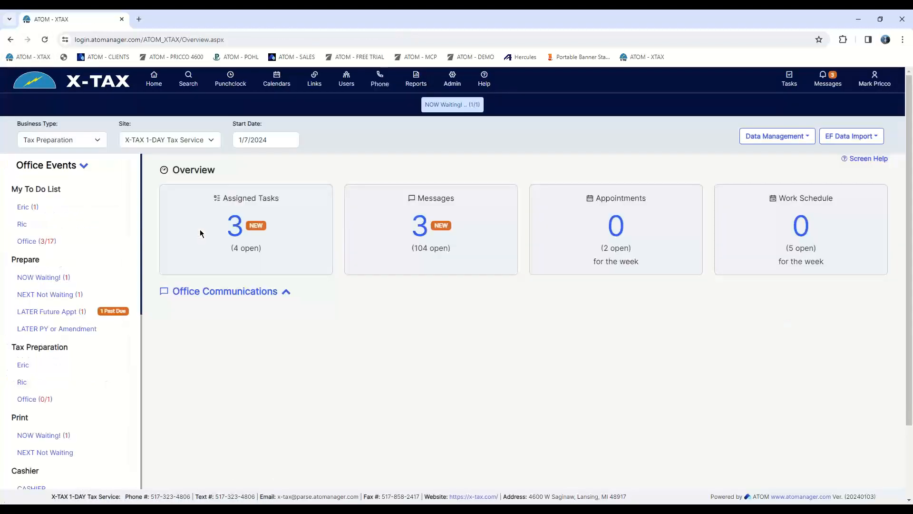
scroll(189, 275, down, 2)
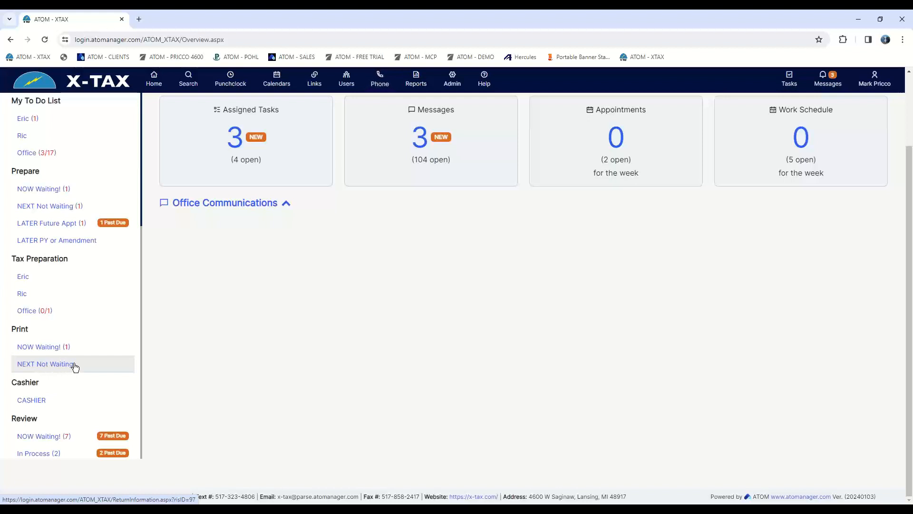
scroll(60, 370, down, 2)
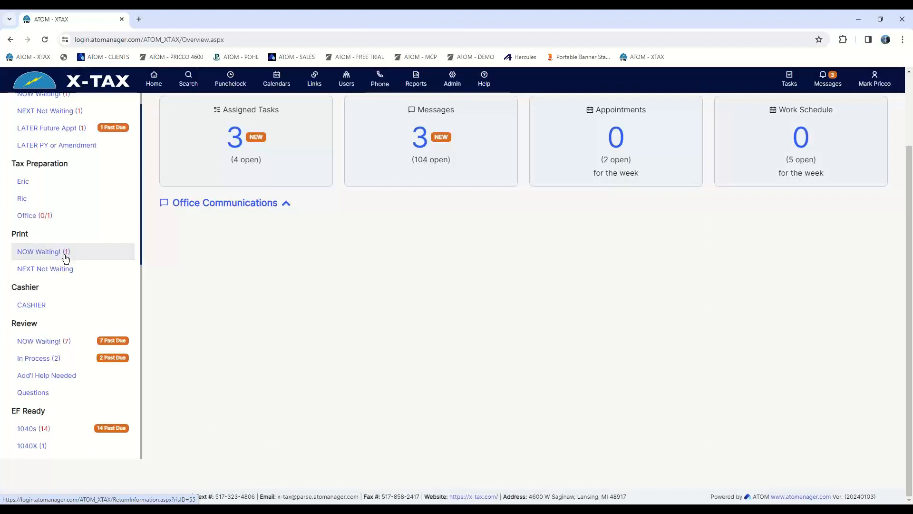
scroll(65, 259, down, 1)
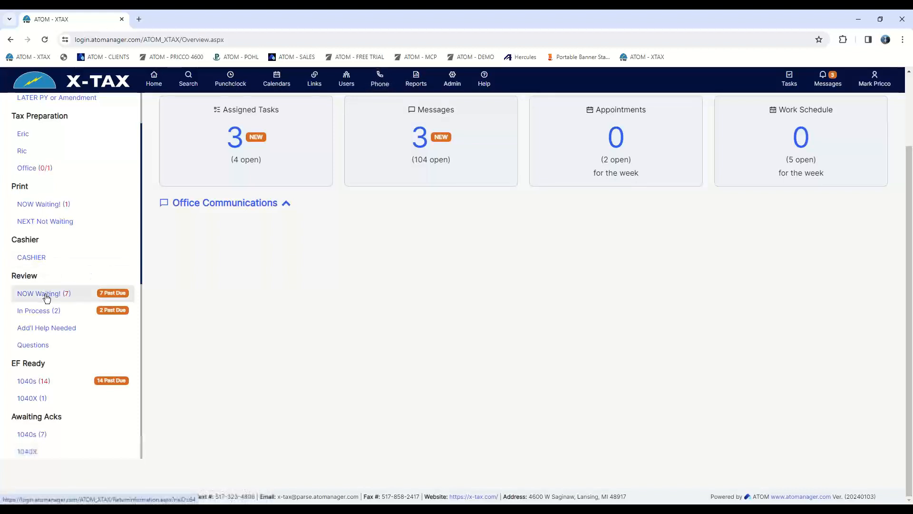
scroll(53, 281, down, 1)
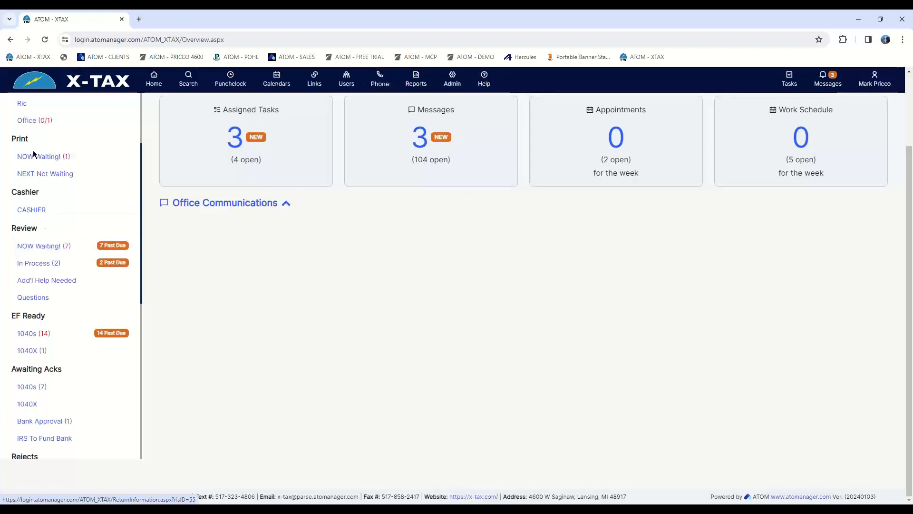
Step: Look through the Office Events queues from Prepare and Print to Review and EF Ready
scroll(59, 166, up, 3)
scroll(48, 181, up, 2)
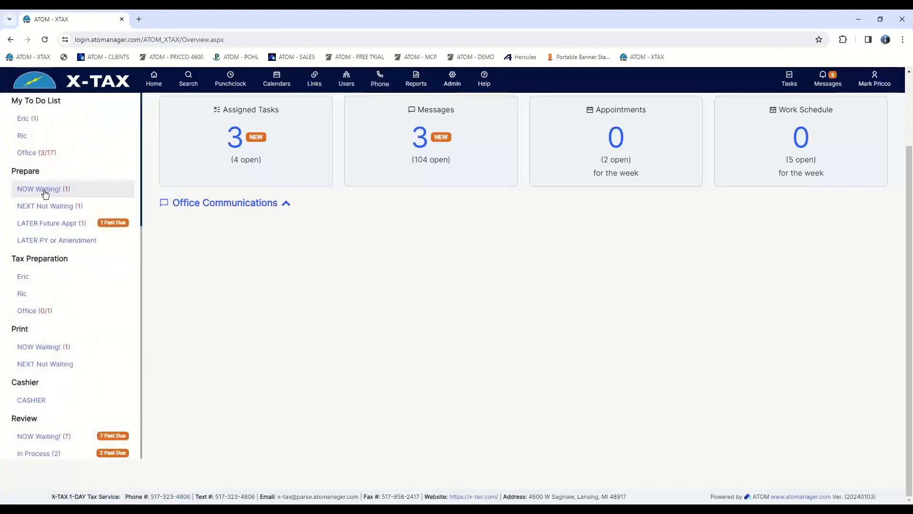
scroll(41, 248, down, 2)
scroll(41, 248, down, 2)
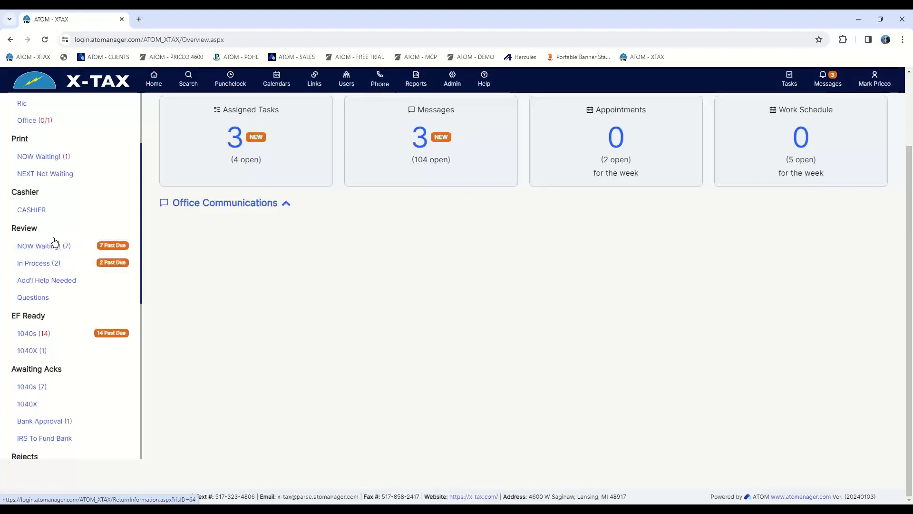
click(74, 249)
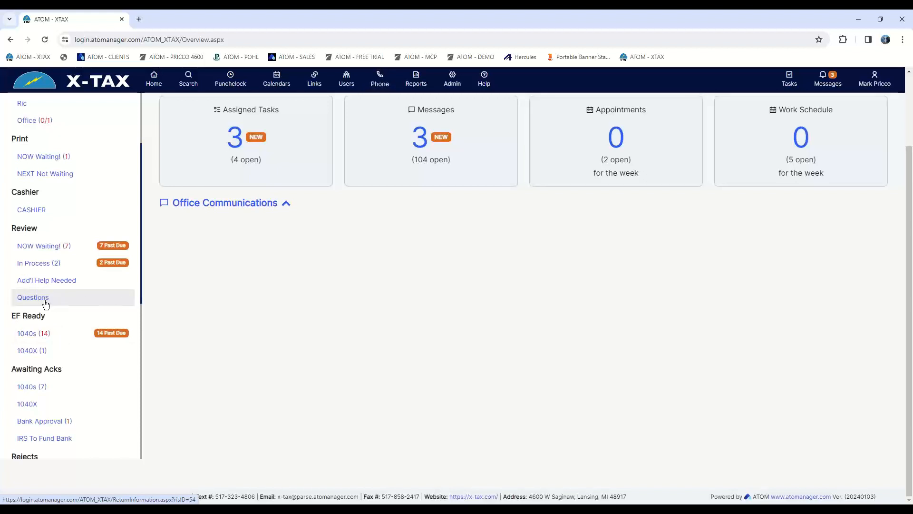
scroll(46, 303, down, 1)
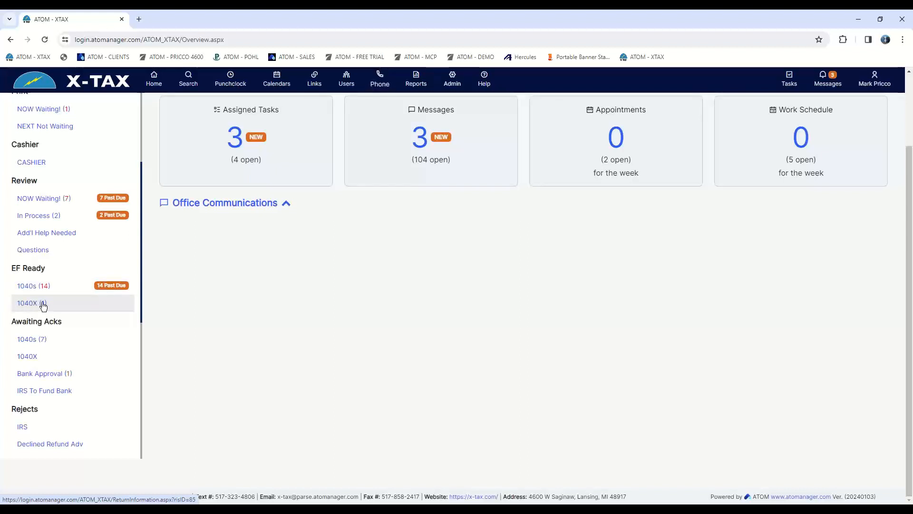
Step: Open the EF Ready 1040X list, return to the overview, and look over the sections from My To Do List to Awaiting Acks
click(43, 304)
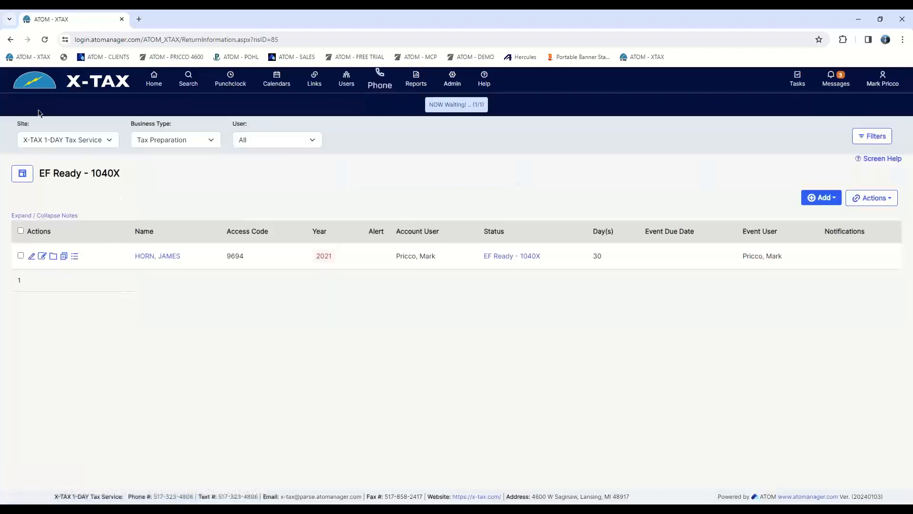
click(12, 41)
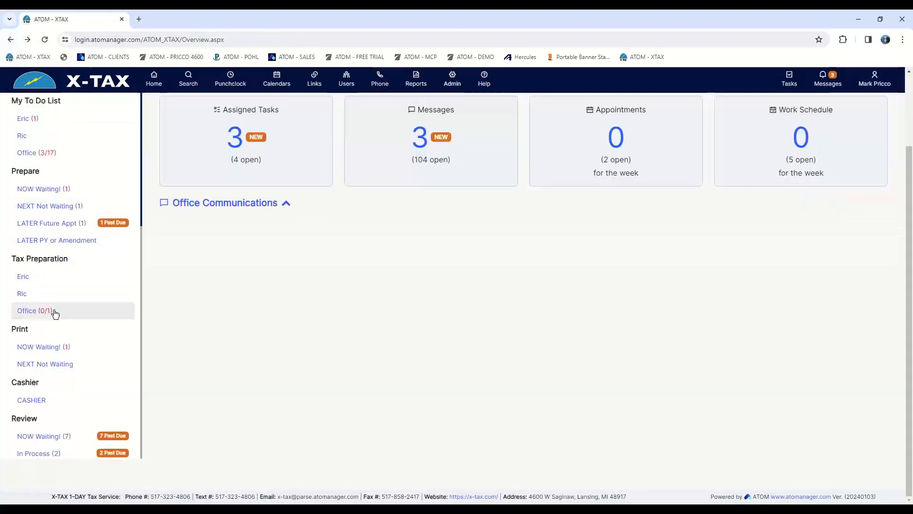
scroll(55, 312, down, 2)
scroll(55, 305, down, 1)
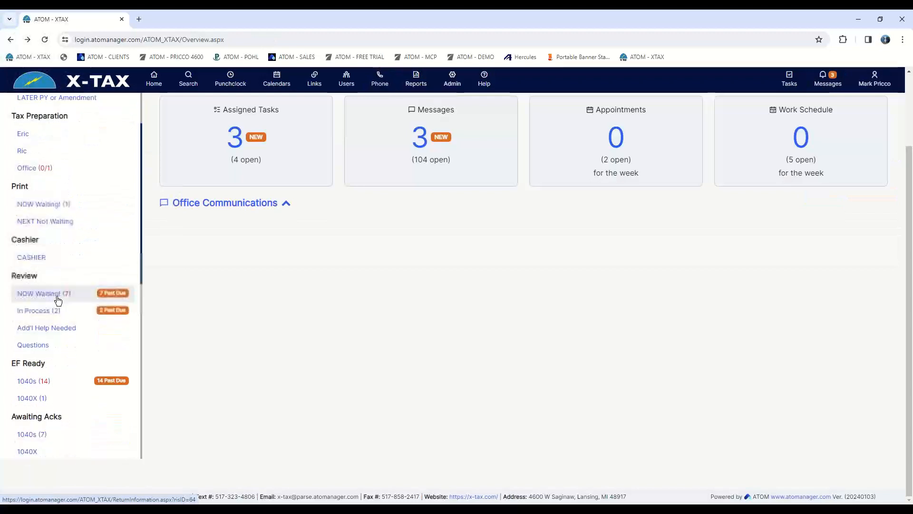
scroll(58, 300, up, 2)
scroll(58, 300, up, 1)
scroll(58, 300, down, 1)
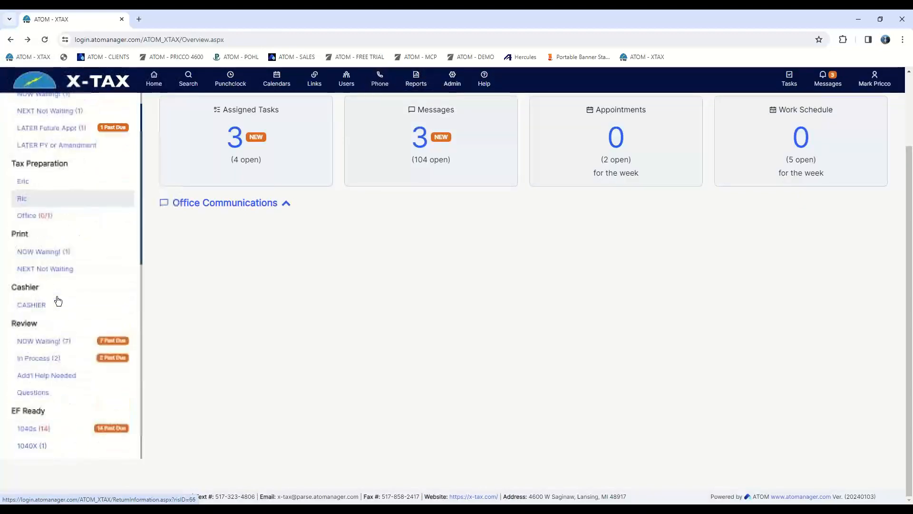
scroll(58, 301, up, 1)
scroll(58, 301, up, 2)
scroll(57, 300, down, 6)
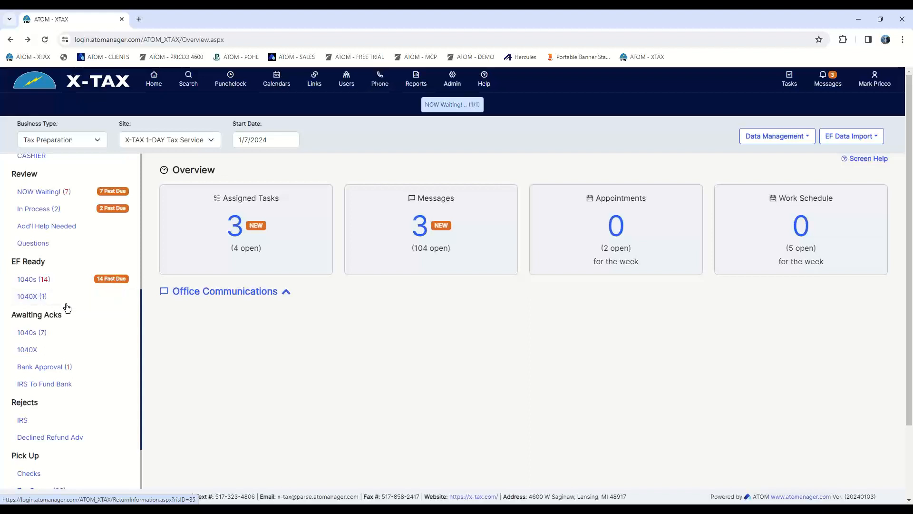
Step: Examine the Awaiting Acks queues and the IRS and Declined Refund Adv queues under Rejects
click(43, 333)
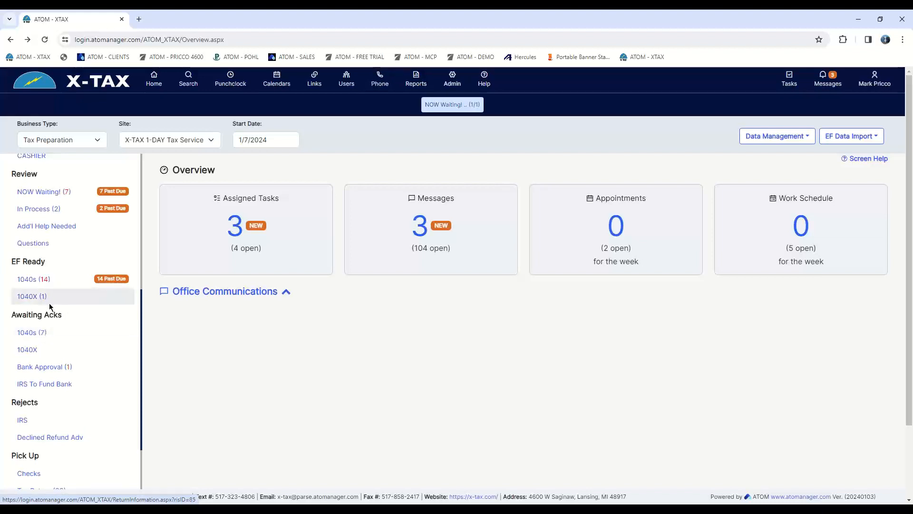
click(32, 355)
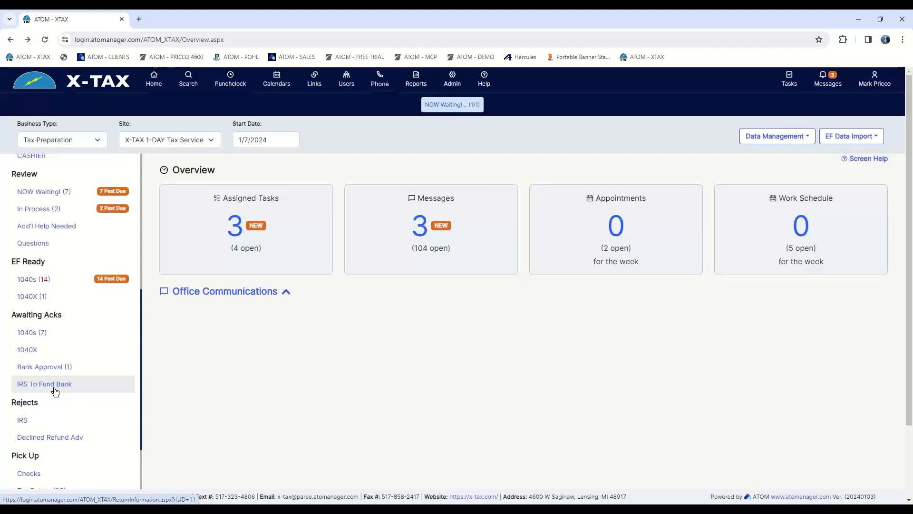
scroll(56, 390, down, 2)
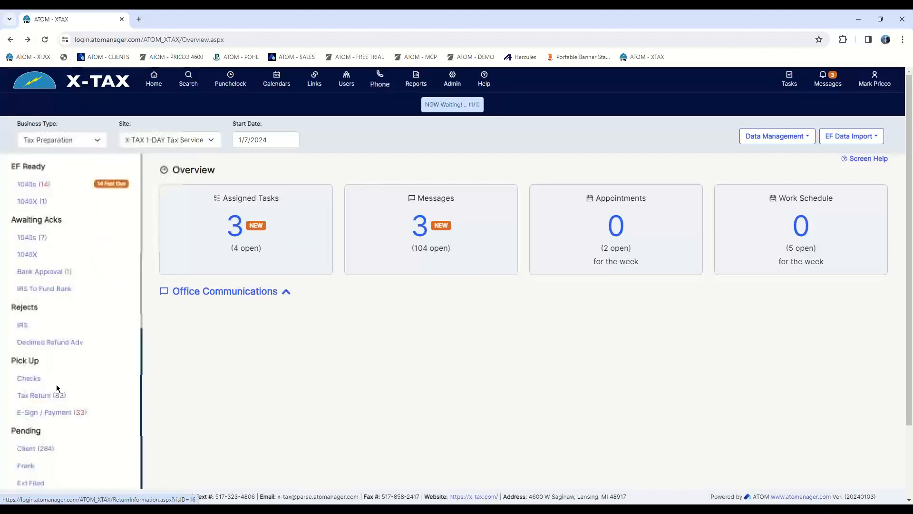
click(37, 328)
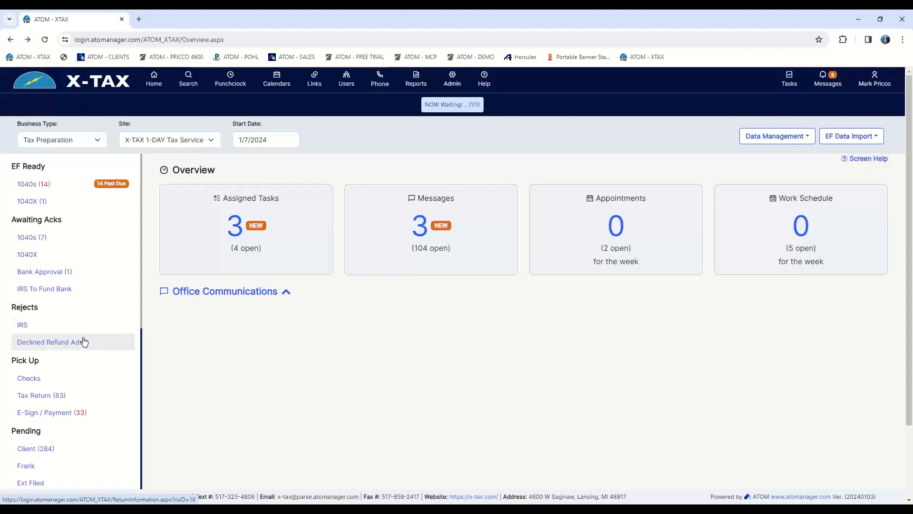
scroll(97, 347, down, 2)
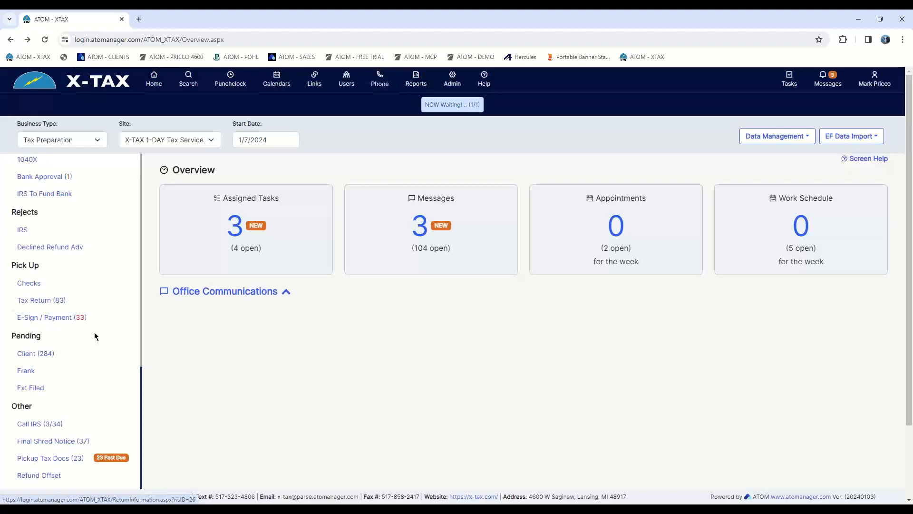
Step: Examine the Pick Up, Pending and Other queues down to the Completed Event Log and Daily Log
scroll(93, 335, down, 1)
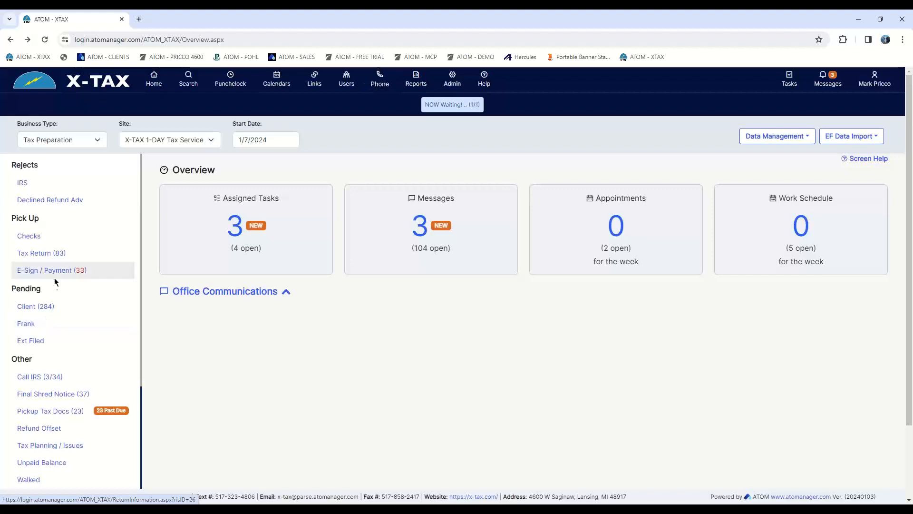
scroll(67, 302, up, 2)
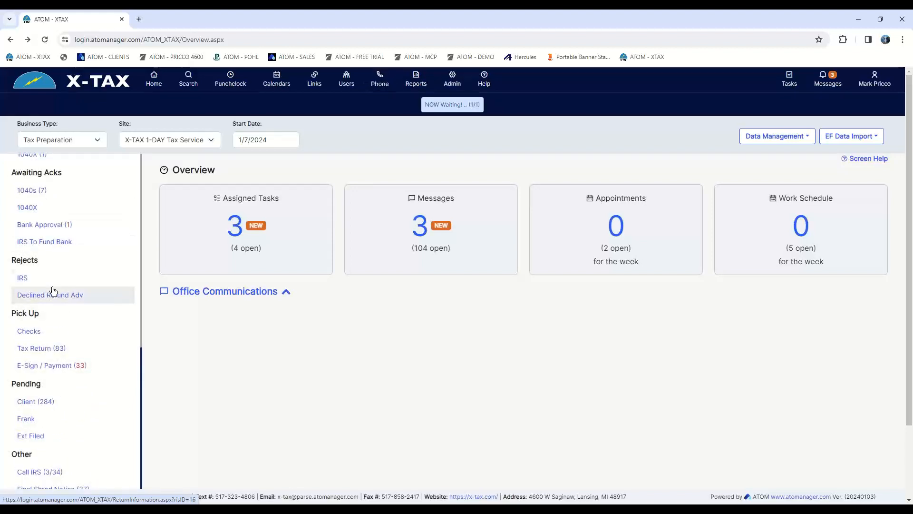
scroll(55, 345, down, 2)
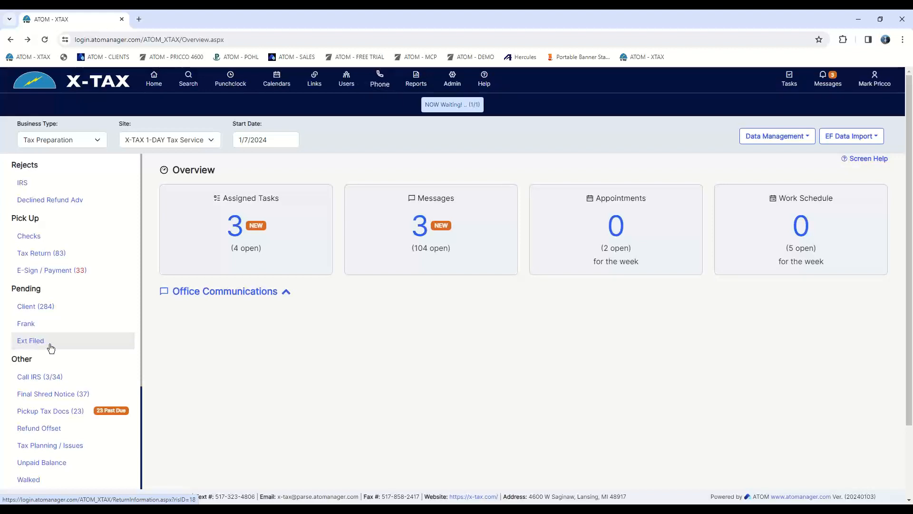
scroll(44, 346, down, 1)
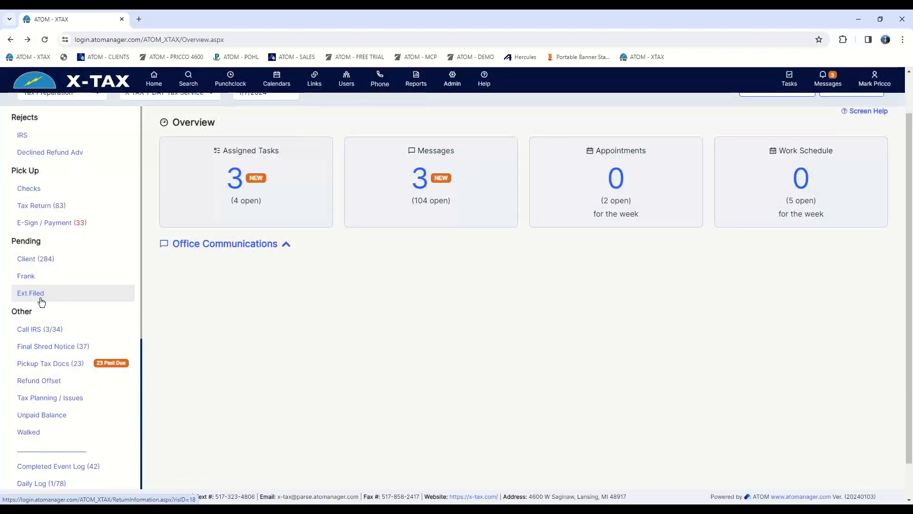
scroll(59, 304, down, 1)
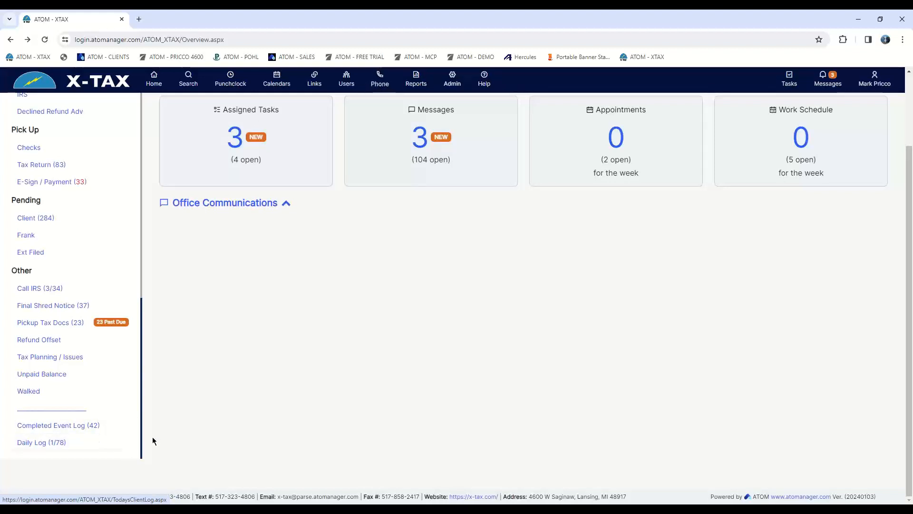
Step: Open the Daily Log and examine its account records, communication totals and client entries
click(61, 443)
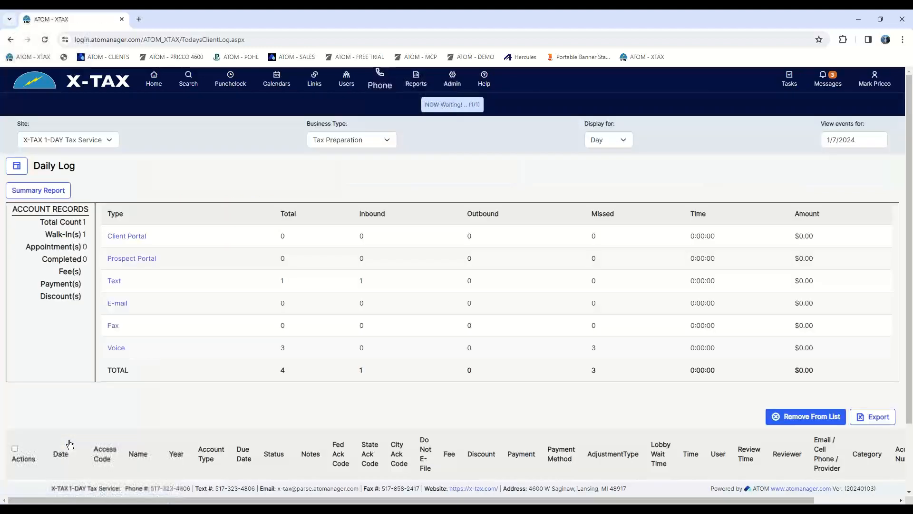
scroll(75, 431, down, 2)
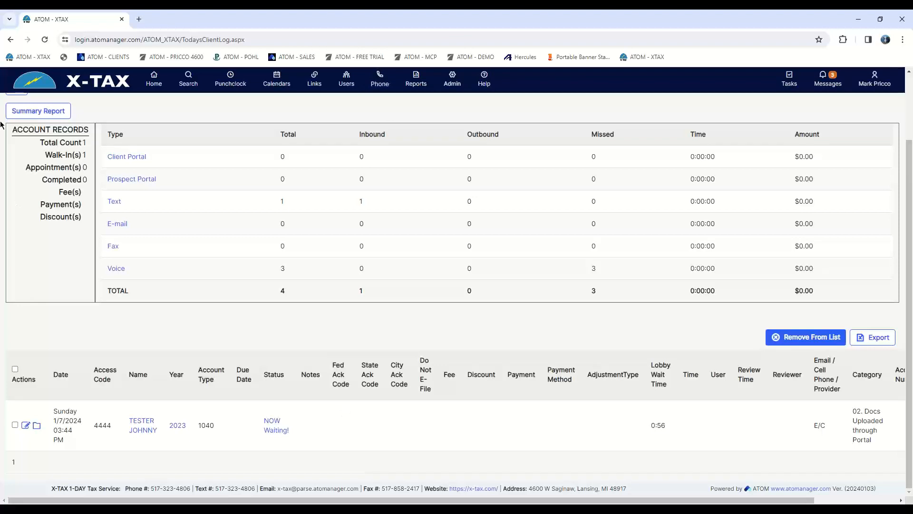
scroll(18, 200, up, 2)
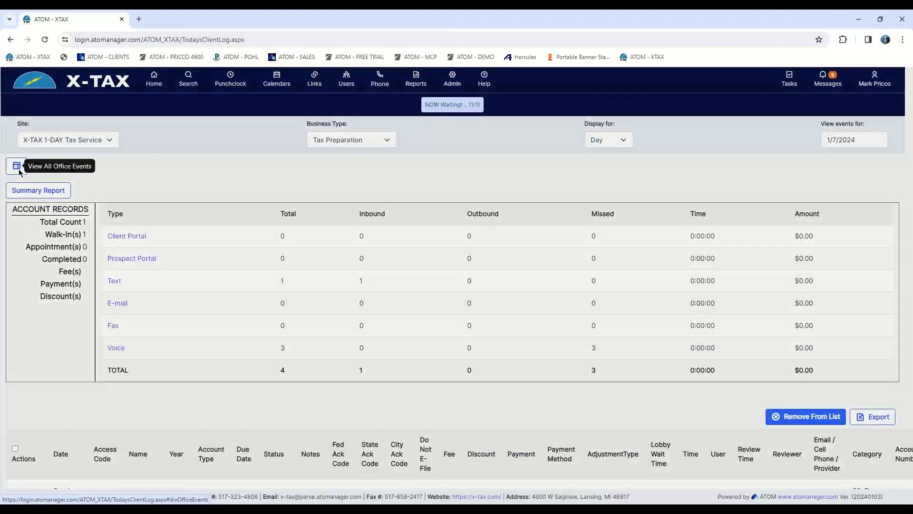
Step: Show all office events from within the Daily Log, look through the list, and close it
click(16, 165)
scroll(49, 320, down, 2)
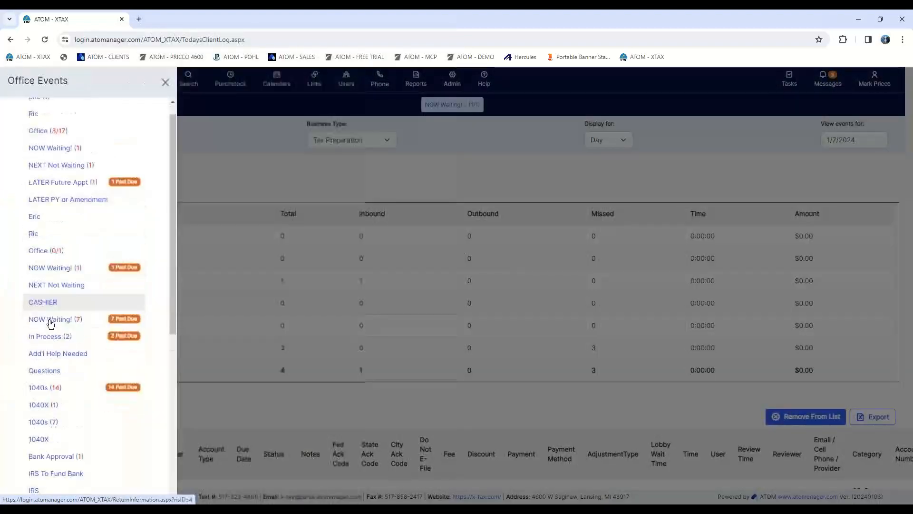
scroll(49, 317, up, 3)
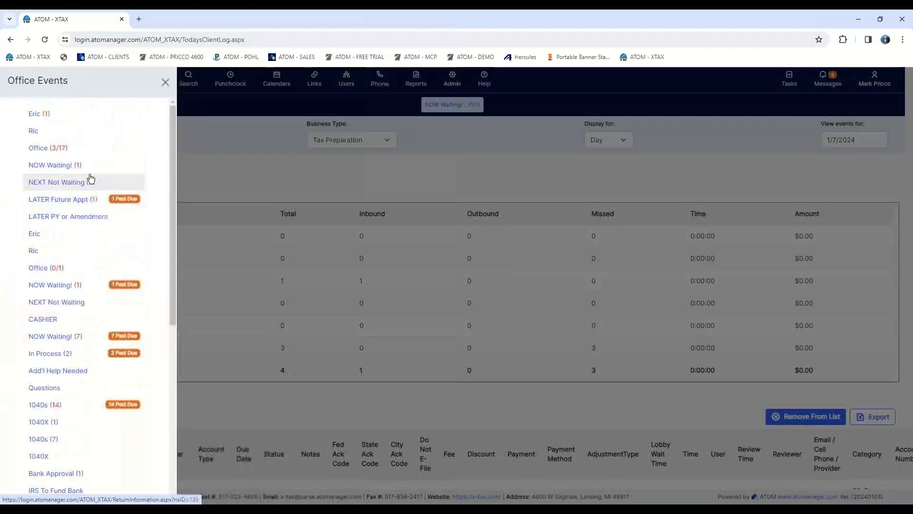
click(165, 81)
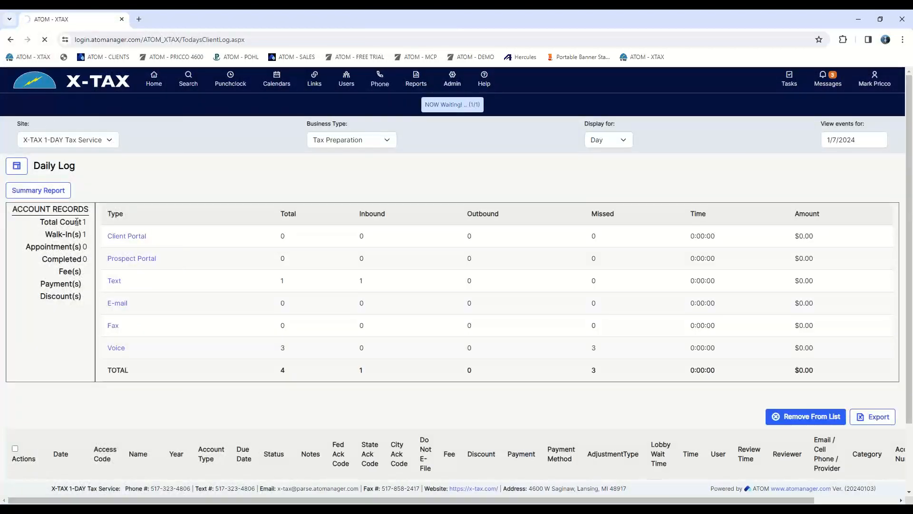
Step: Return to the overview and look through the Office Events sections down to the Daily Log and back up
scroll(76, 247, down, 5)
scroll(76, 290, down, 3)
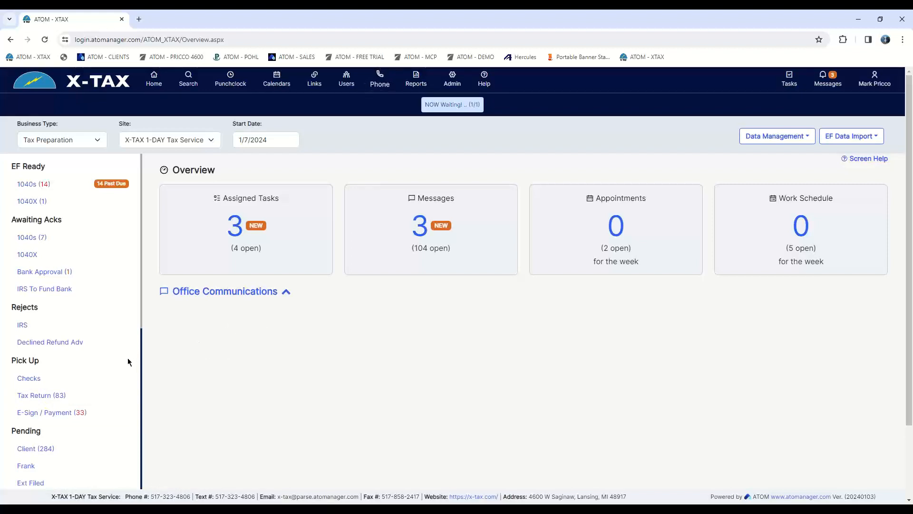
scroll(90, 368, down, 2)
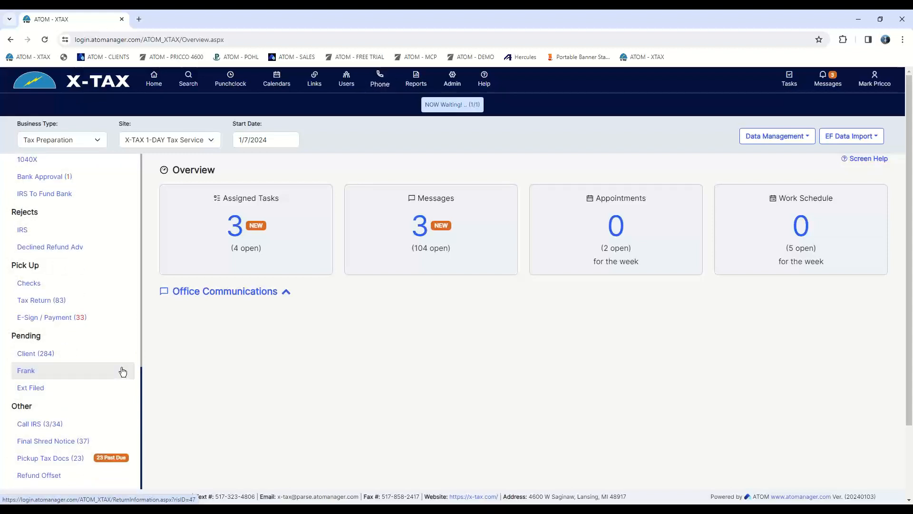
scroll(122, 374, down, 1)
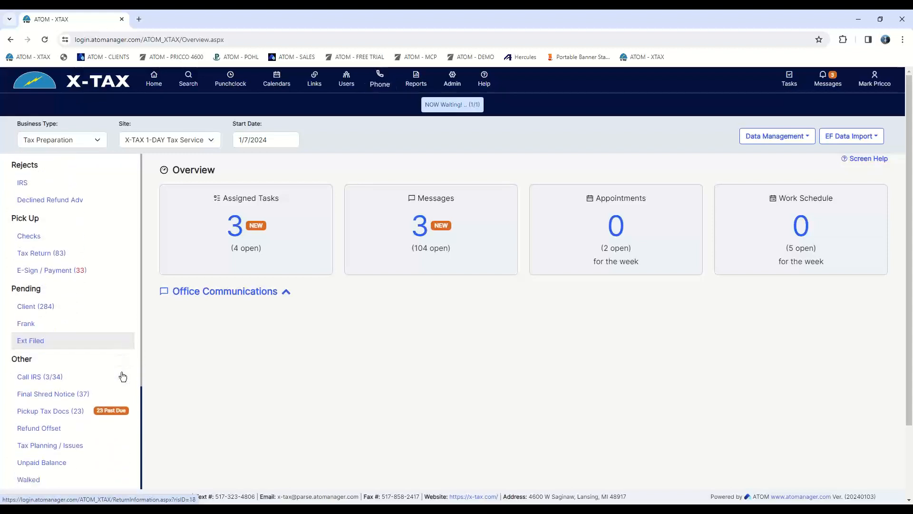
scroll(192, 390, down, 2)
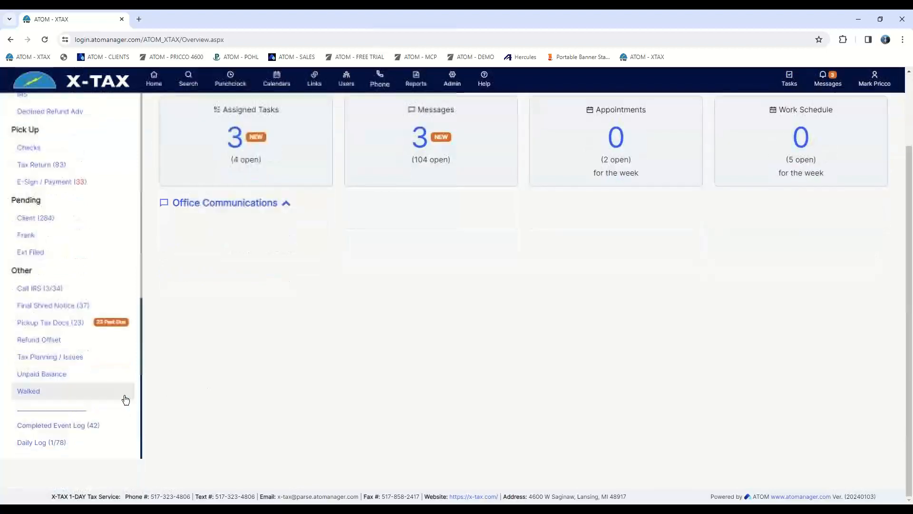
scroll(129, 391, up, 10)
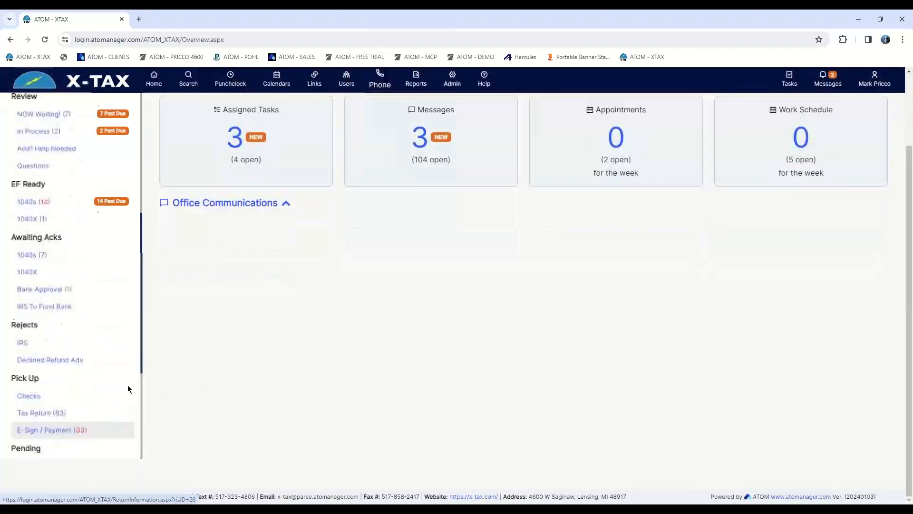